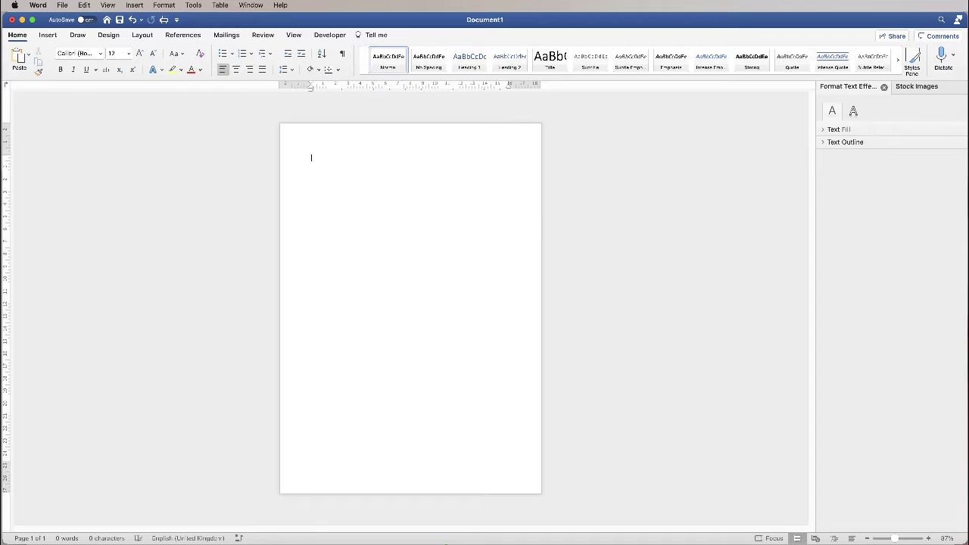
In Safari, search Google for 'adobe colour wheel' and open the Adobe Color result.
key("super+Tab")
key("super+l")
type("ado")
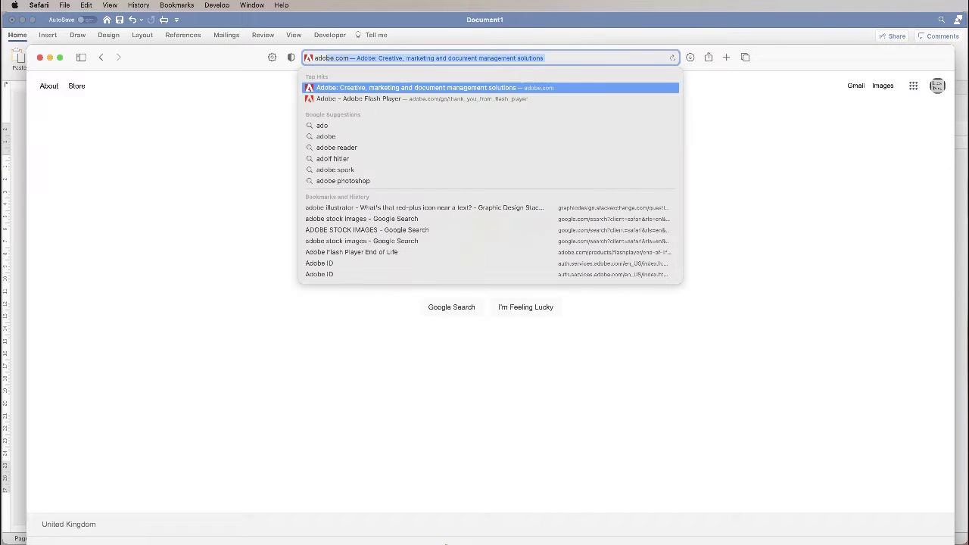
type("be colour wheel")
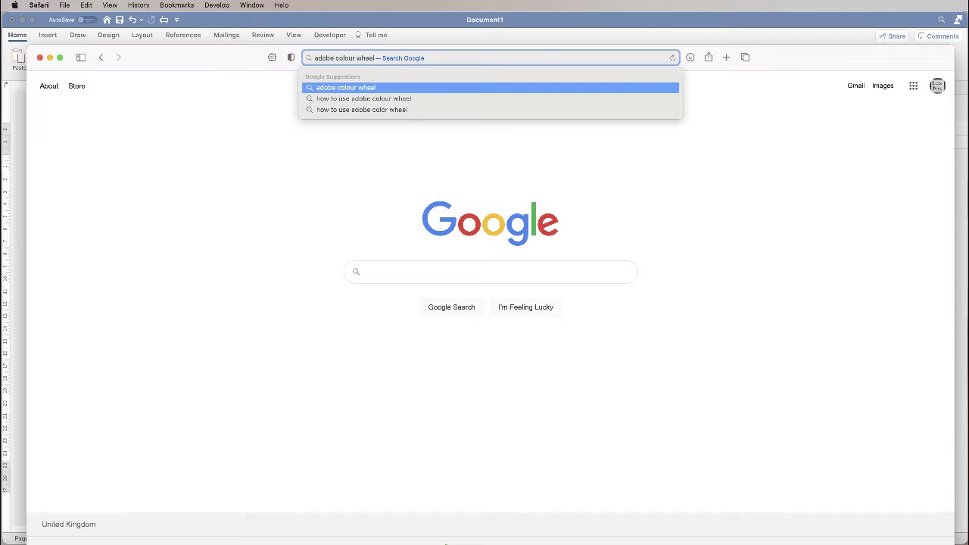
key("Return")
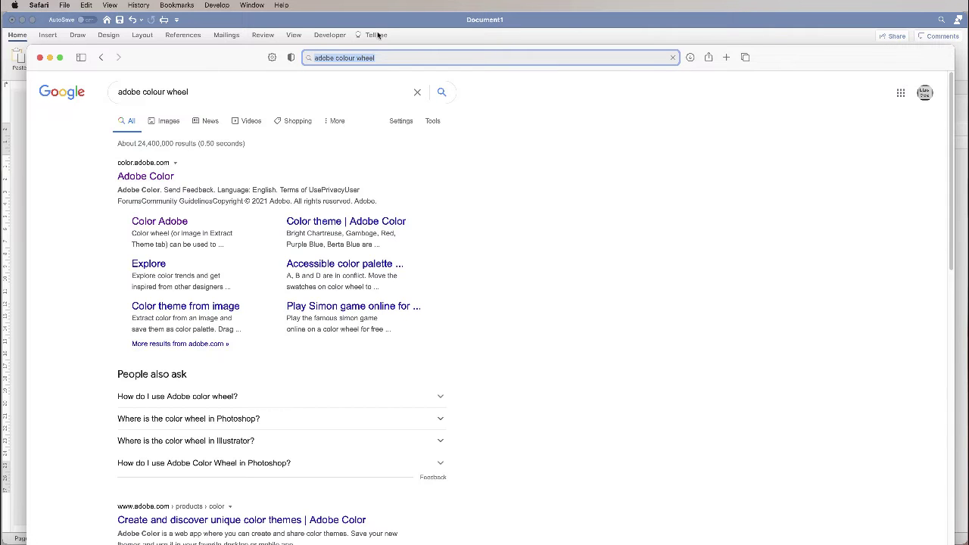
left_click(158, 178)
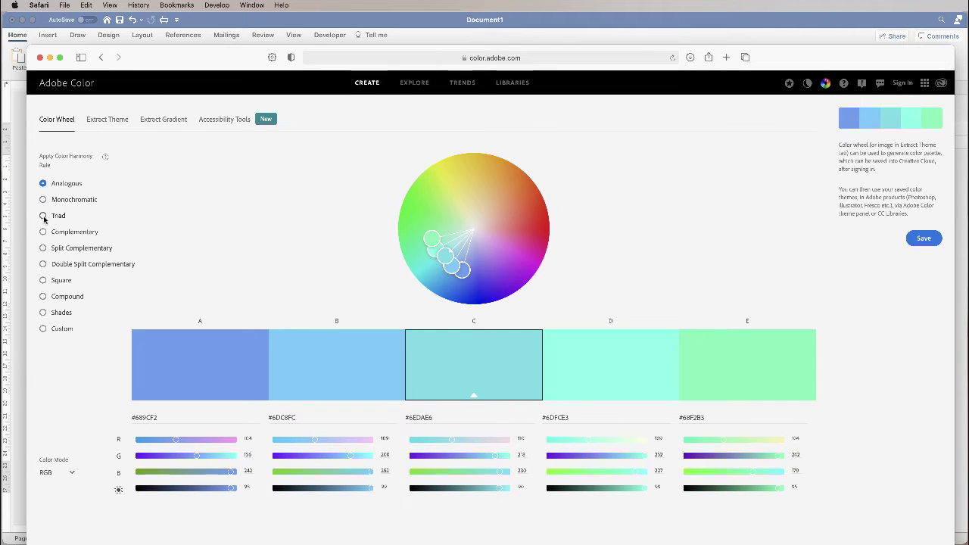
Make a lightened Triad palette (#67A8A4 to #A89E6F), screenshot swatches A–E, and return to Word.
left_click(43, 217)
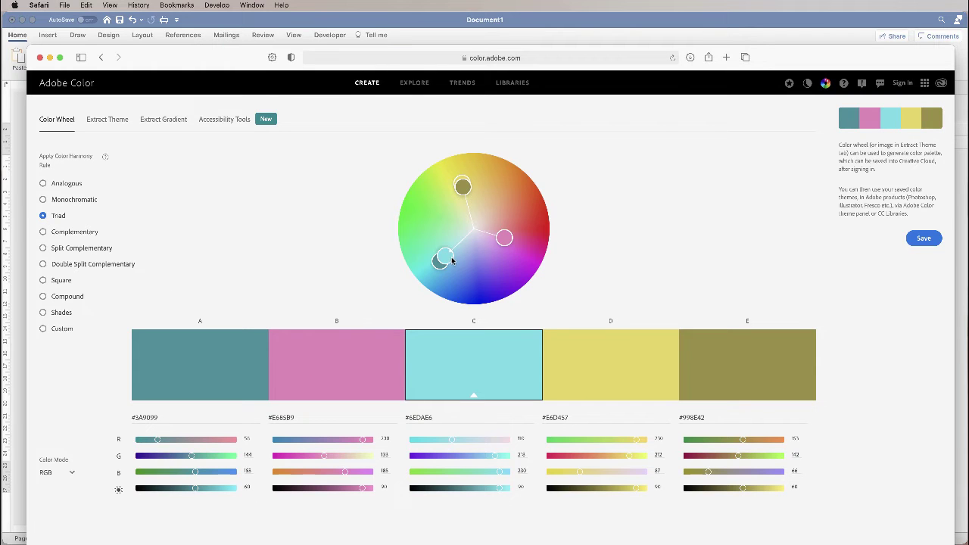
mouse_move(446, 258)
left_mouse_down()
mouse_move(477, 254)
mouse_move(442, 255)
mouse_move(443, 216)
mouse_move(459, 202)
mouse_move(444, 229)
mouse_move(455, 243)
left_mouse_up()
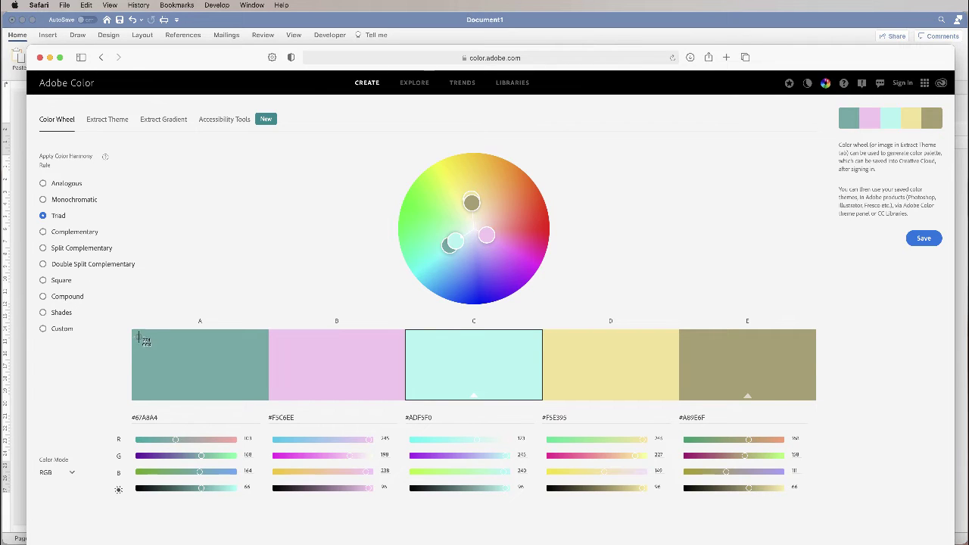
left_click_drag(138, 337, 813, 396)
left_click(20, 186)
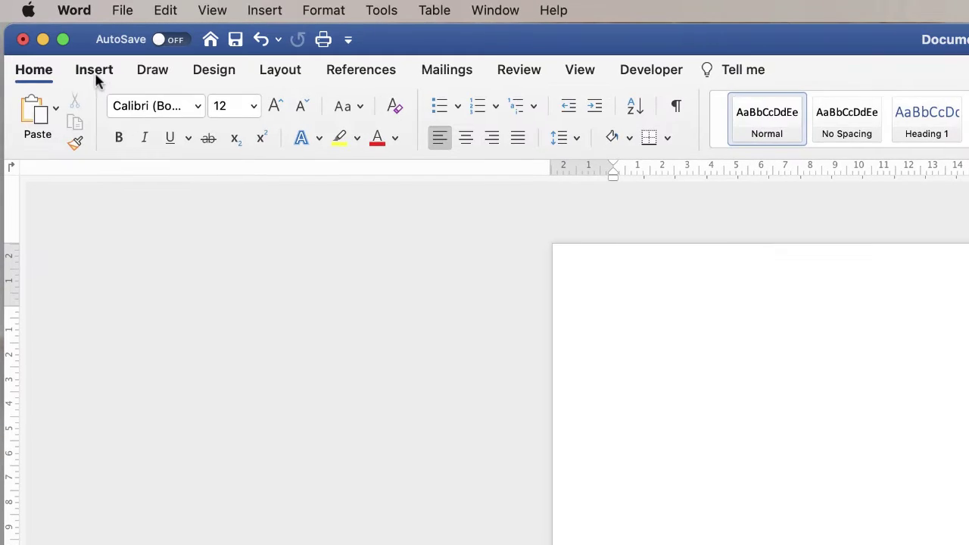
Insert the palette screenshot into the document as a picture from file.
left_click(49, 37)
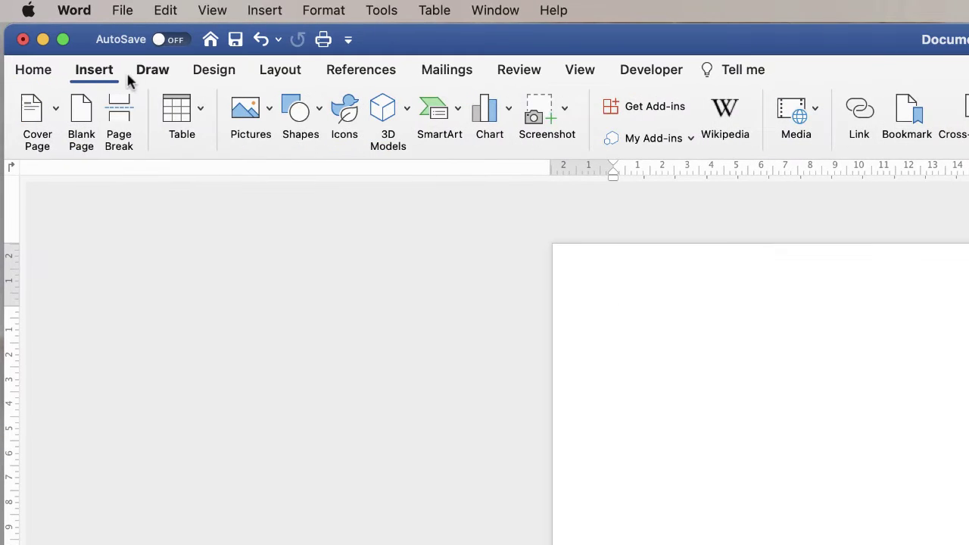
left_click(269, 110)
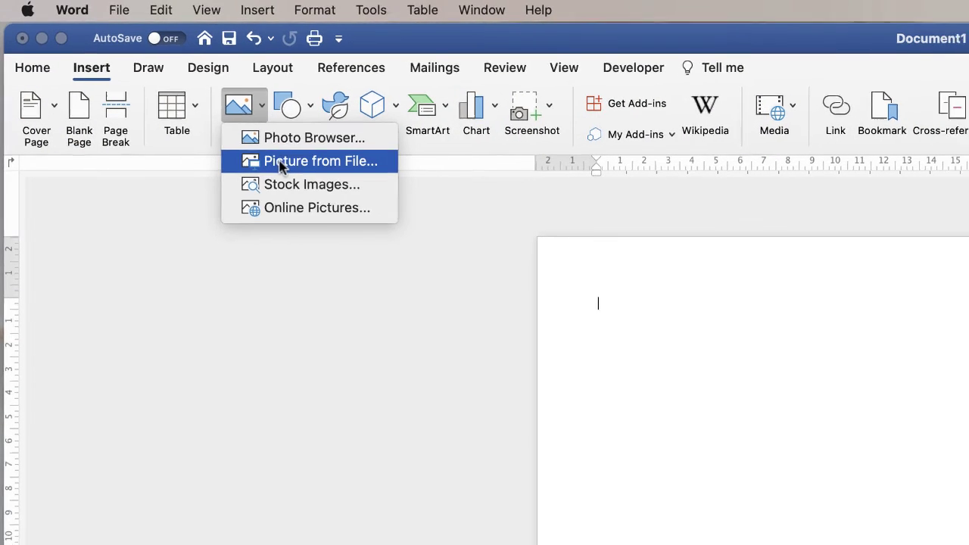
left_click(280, 162)
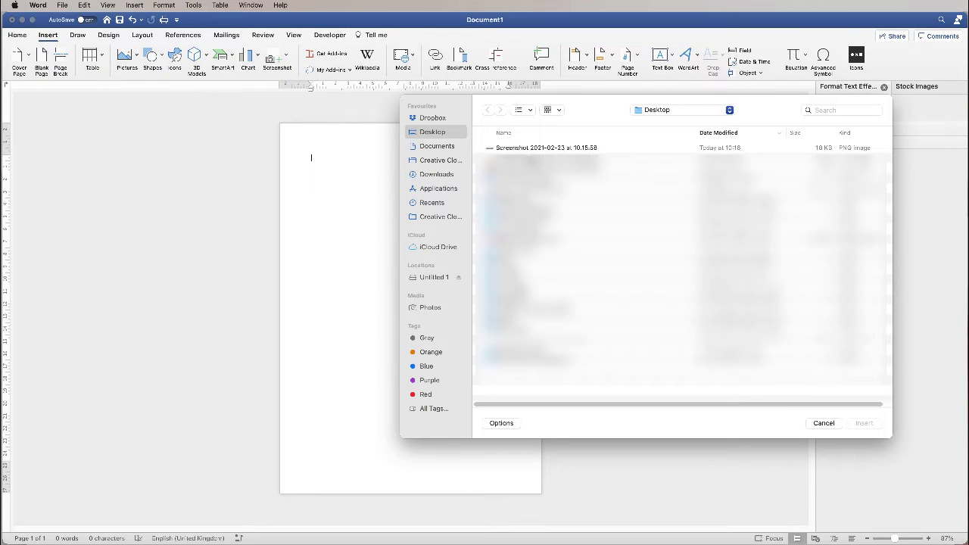
left_click(513, 148)
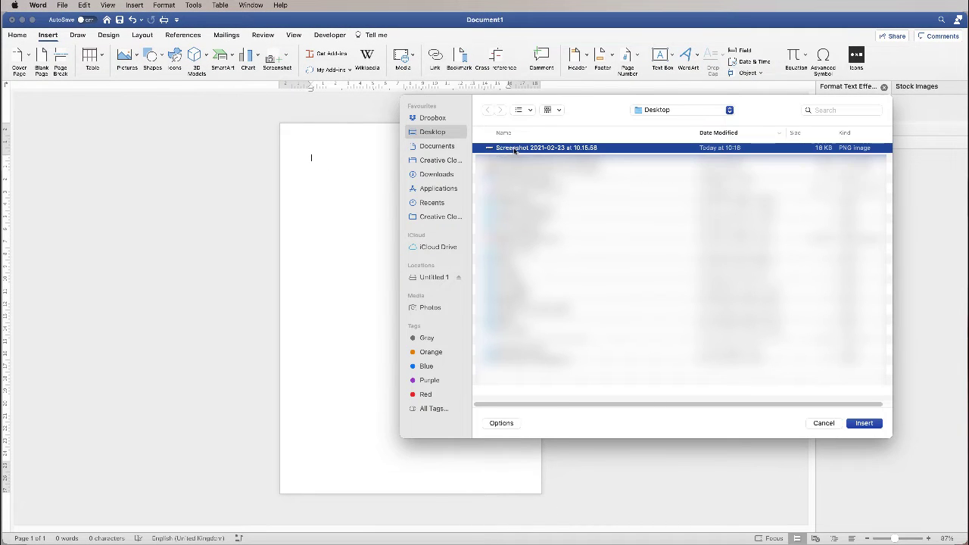
left_click(861, 425)
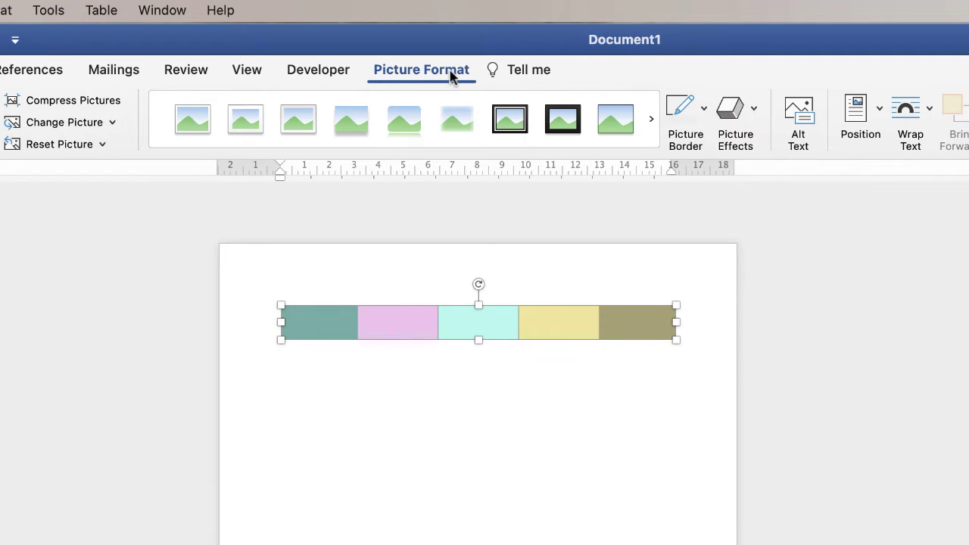
Set the palette strip to In Front of Text and move it to the page bottom.
left_click(930, 108)
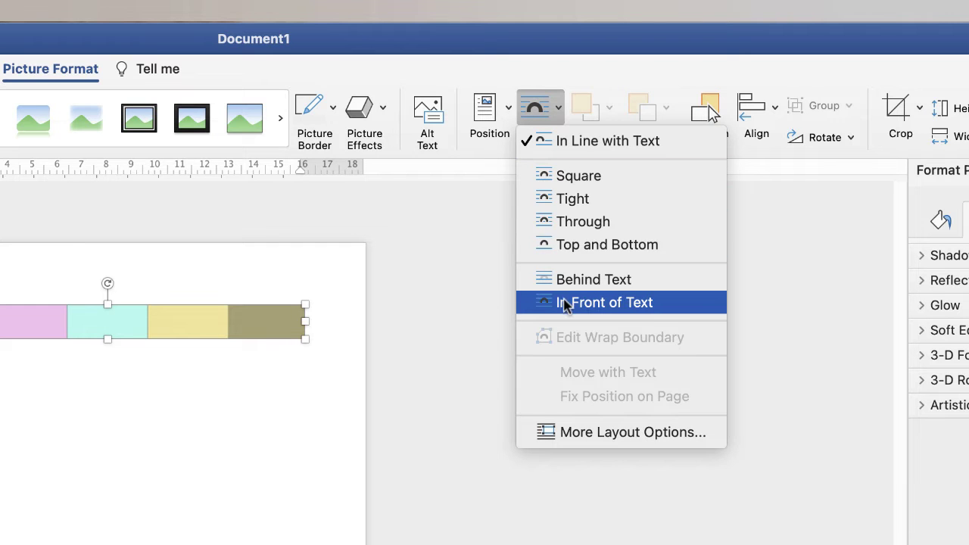
left_click(563, 304)
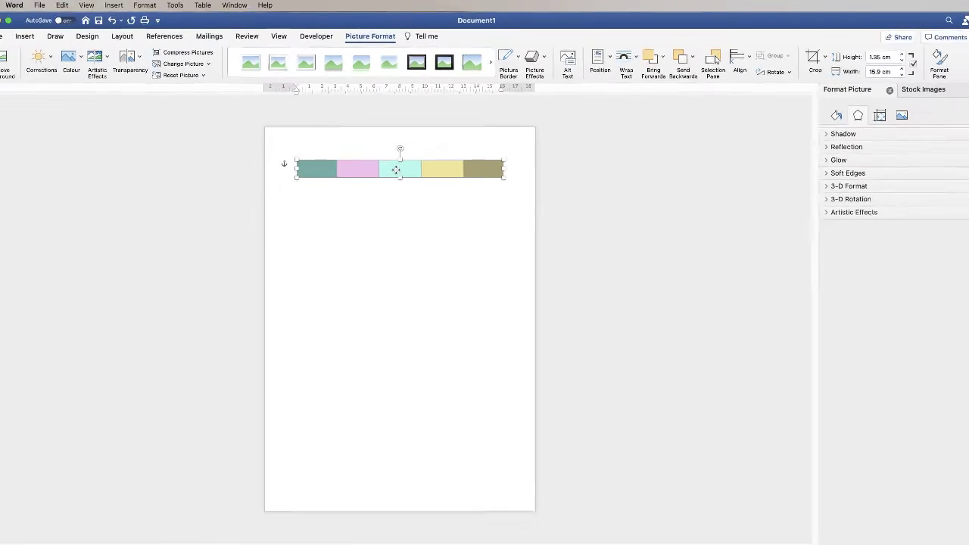
left_click_drag(100, 322, 45, 451)
left_click_drag(380, 225, 406, 477)
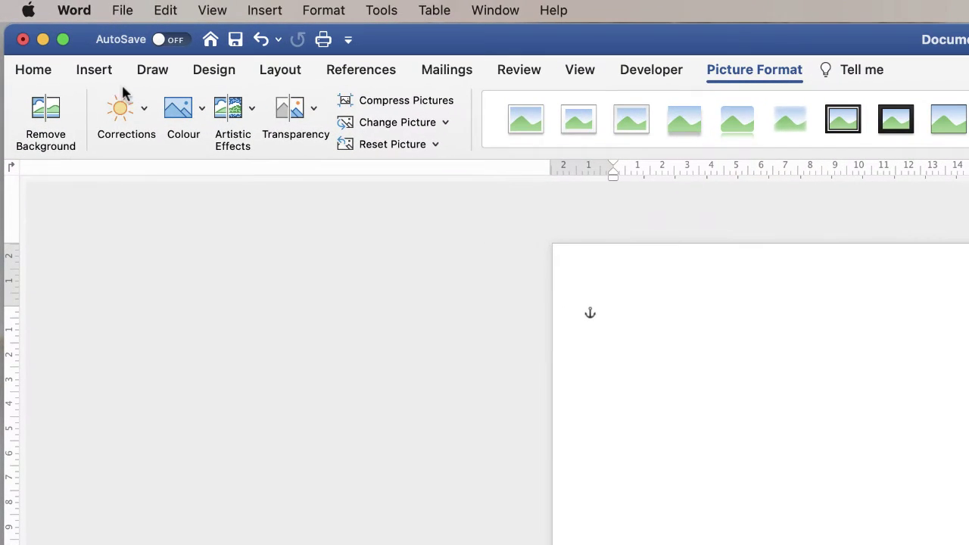
Replace the stock icon search with 'bunting' and insert the first bunting icon.
left_click(103, 69)
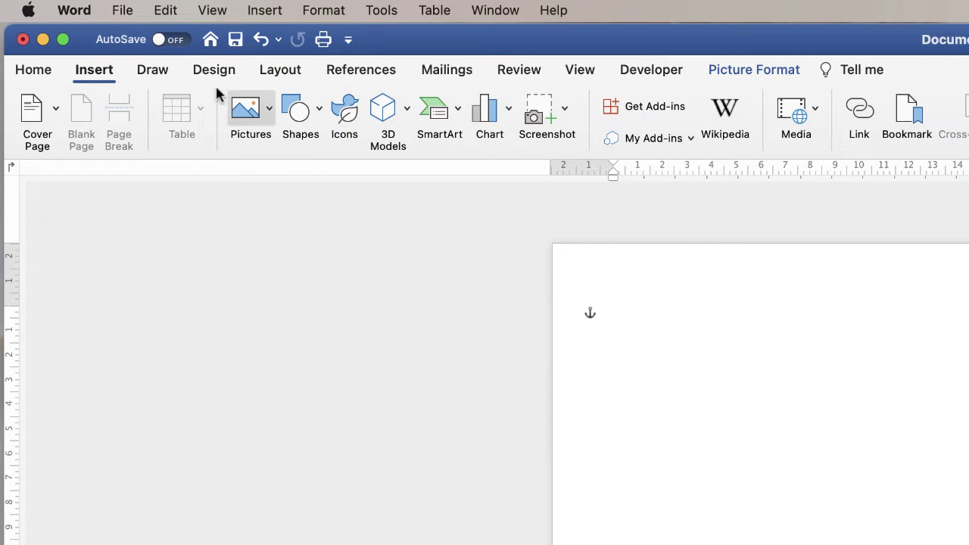
left_click(346, 114)
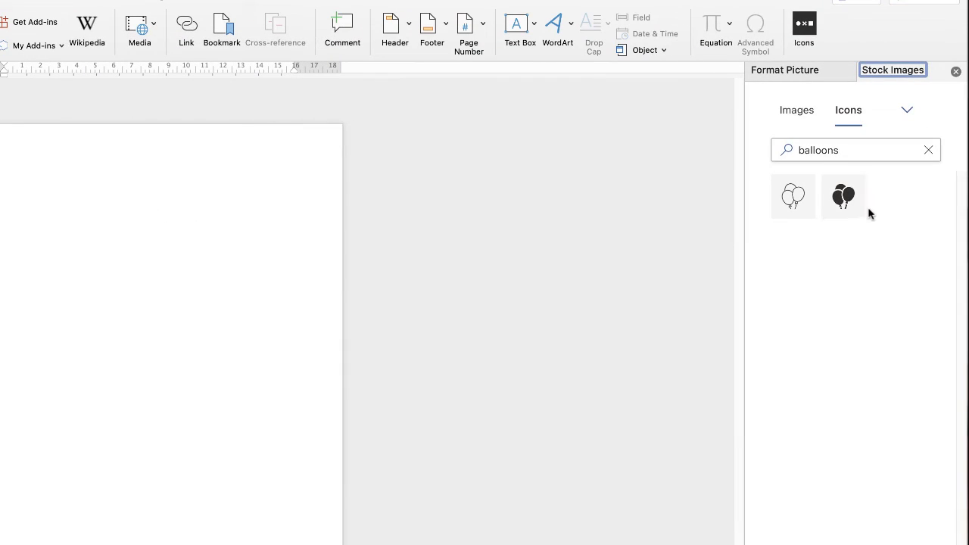
left_click(882, 159)
left_click(833, 151)
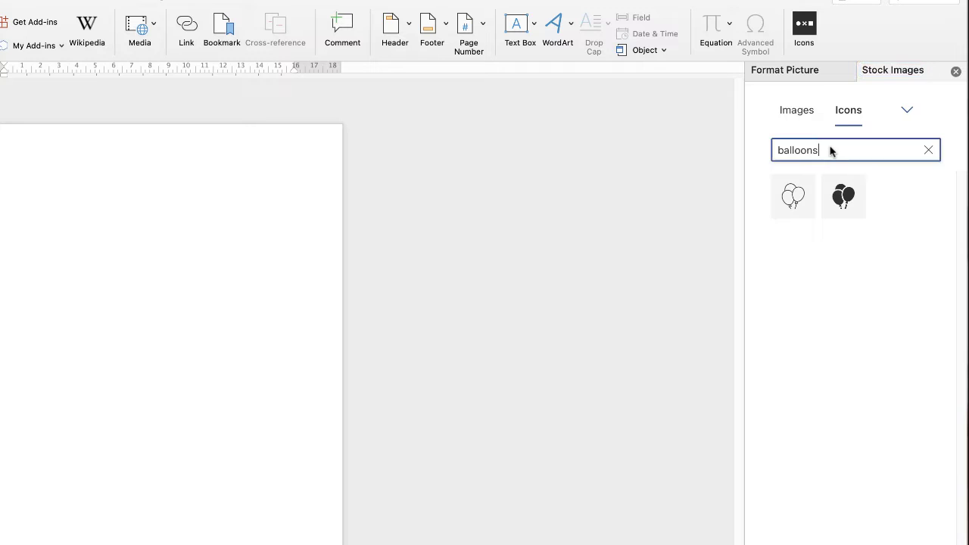
key("BackSpace")
key("BackSpace")
key("BackSpace")
key("BackSpace")
key("BackSpace")
key("BackSpace")
key("BackSpace")
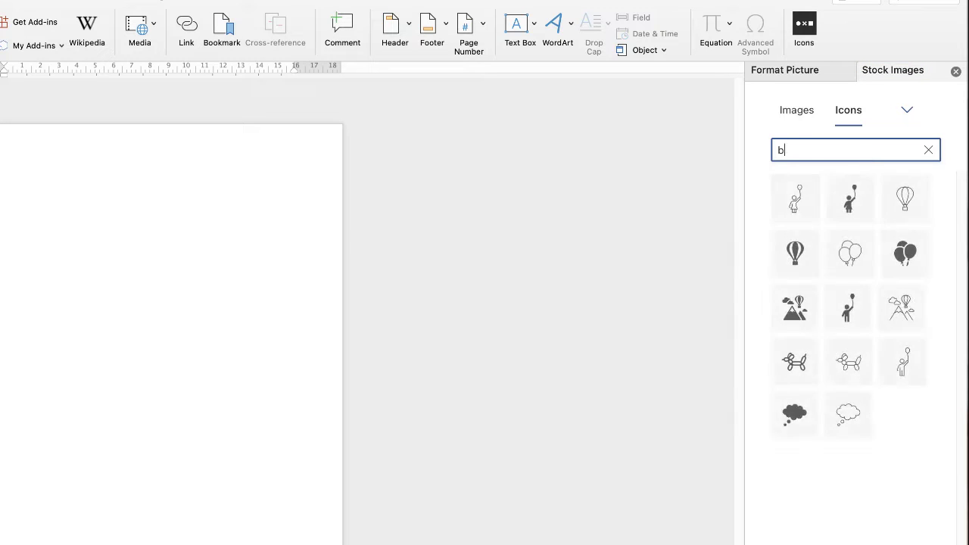
mouse_move(962, 186)
left_mouse_down()
mouse_move(954, 362)
mouse_move(960, 189)
left_mouse_up()
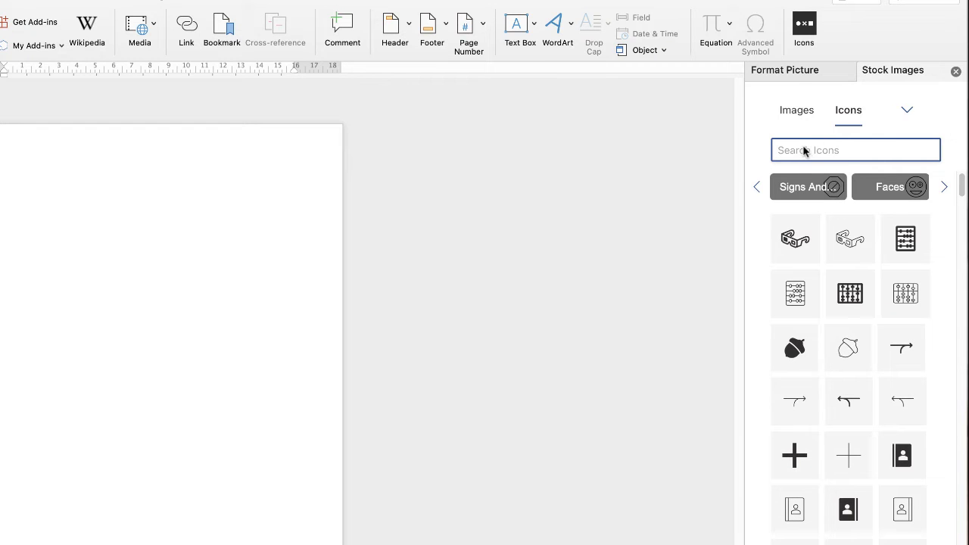
type("bunting")
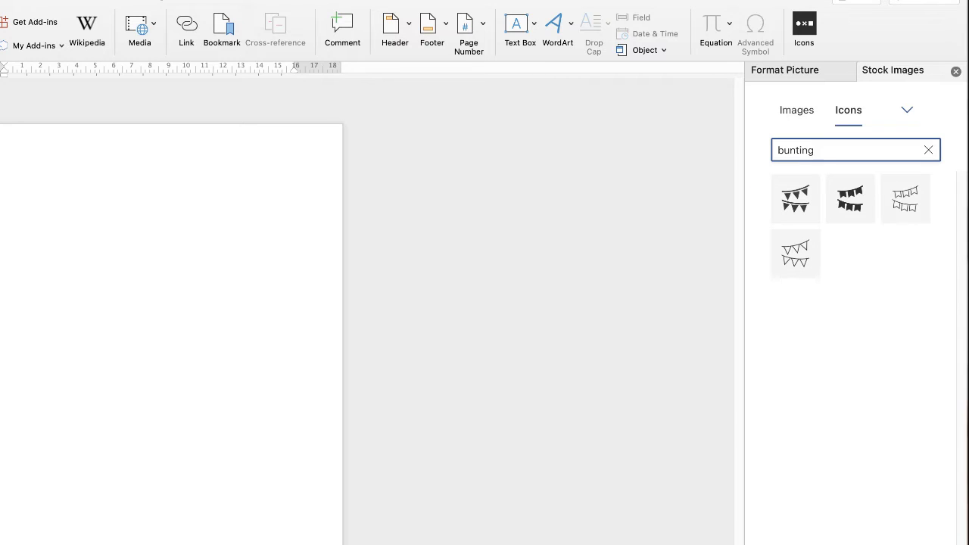
left_click(809, 189)
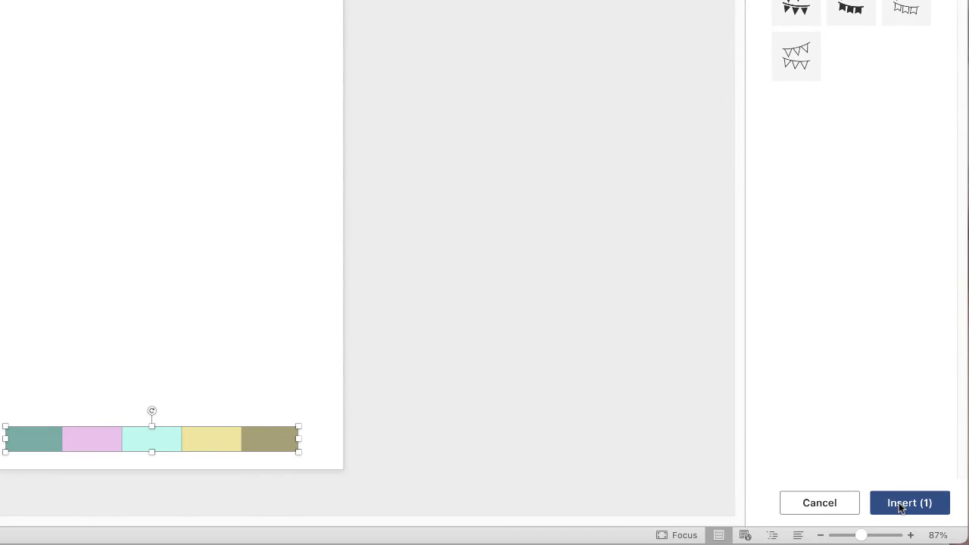
left_click(901, 504)
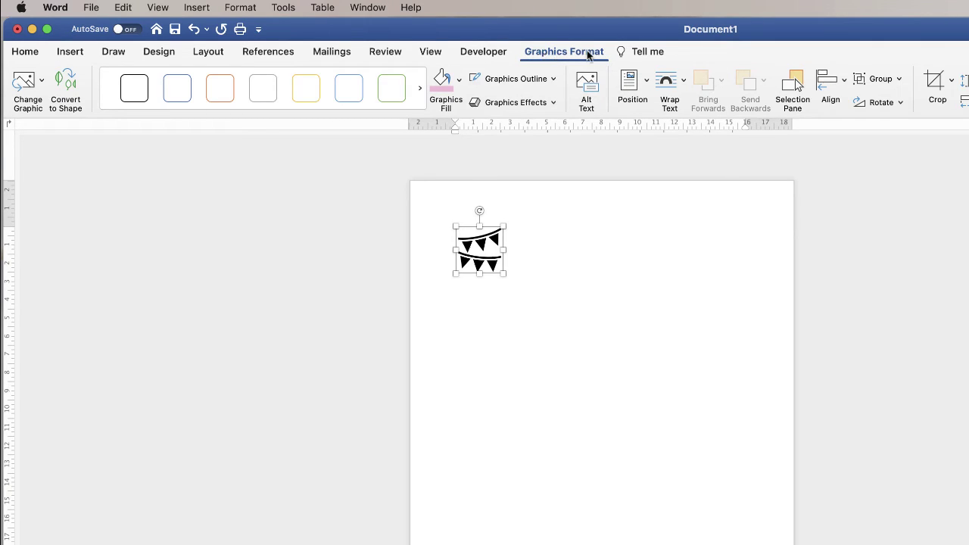
Convert the bunting icon to a shape and set its wrapping to In Front of Text.
left_click(67, 85)
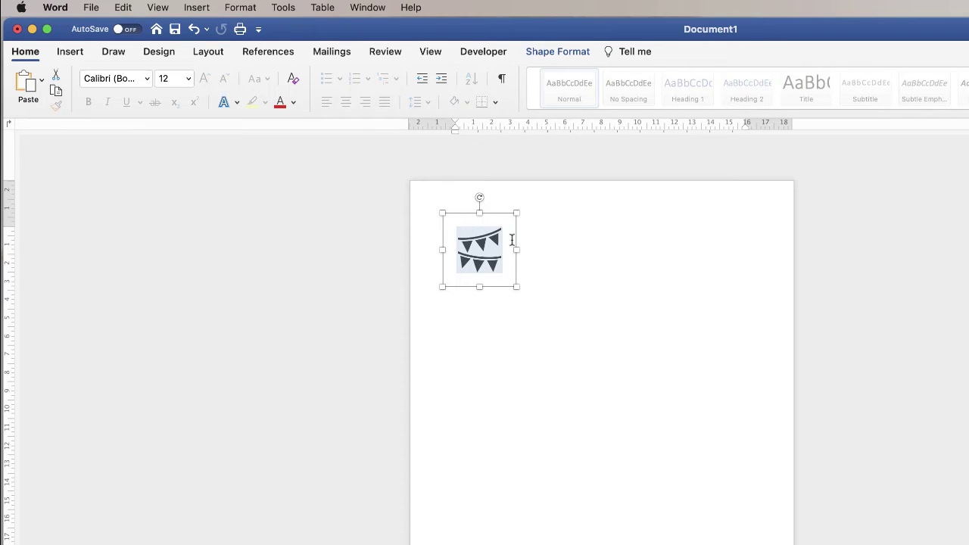
left_click(568, 53)
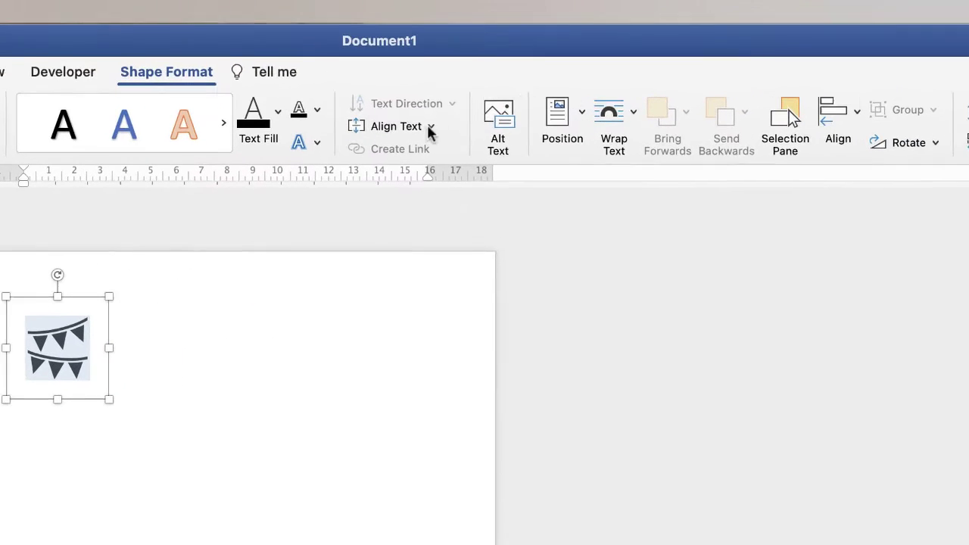
left_click(626, 123)
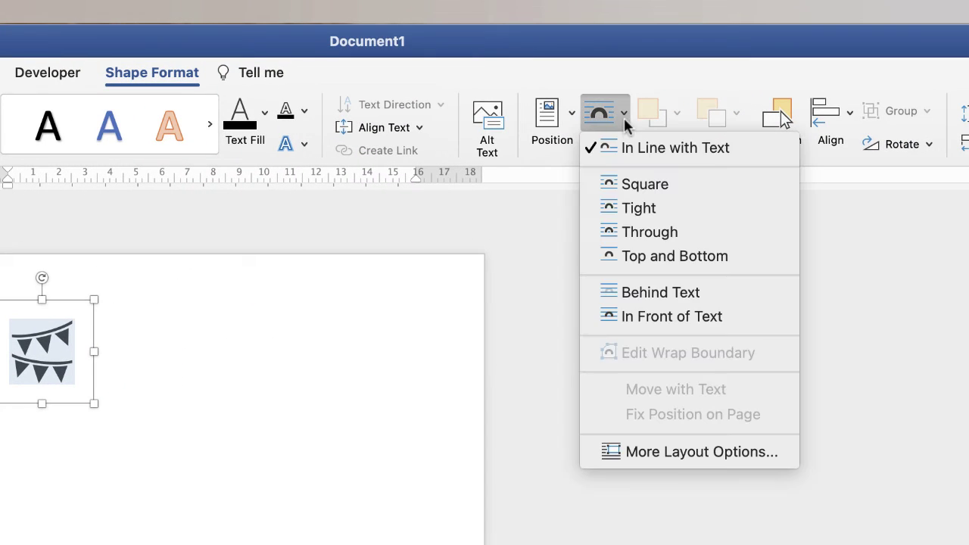
left_click(648, 317)
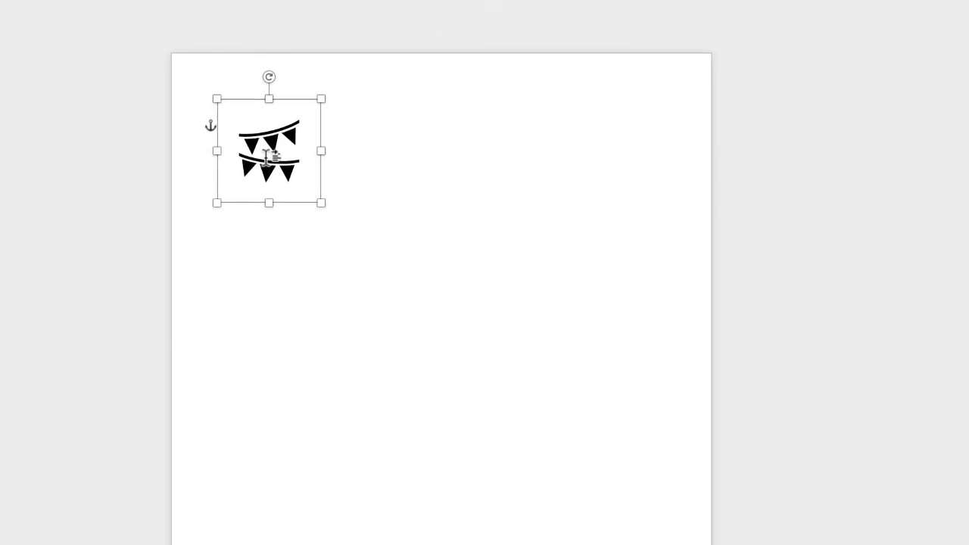
left_click(268, 161)
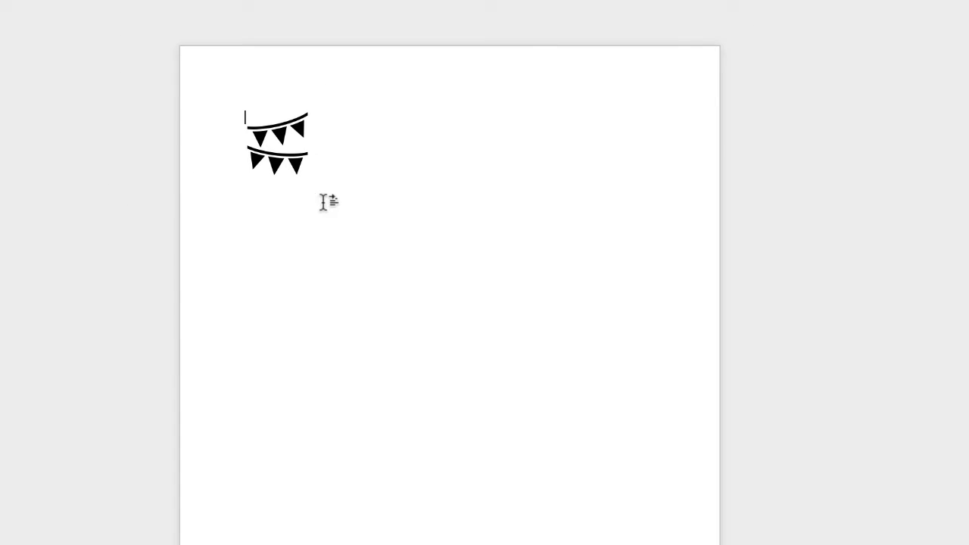
left_click(285, 138)
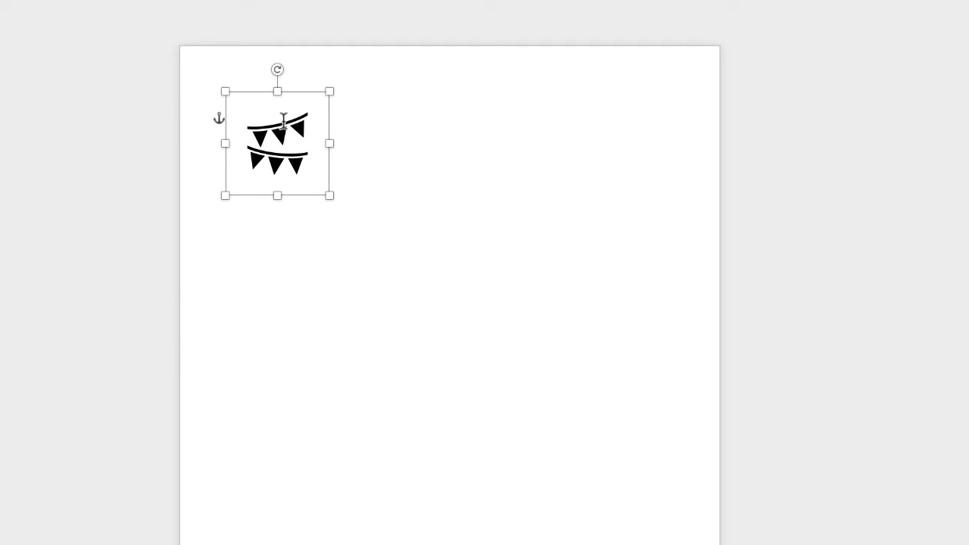
Enlarge the bunting to about 14.38 × 14.38 cm, undoing a first resize attempt.
mouse_move(296, 94)
left_mouse_down()
mouse_move(314, 113)
mouse_move(457, 129)
mouse_move(312, 93)
left_mouse_up()
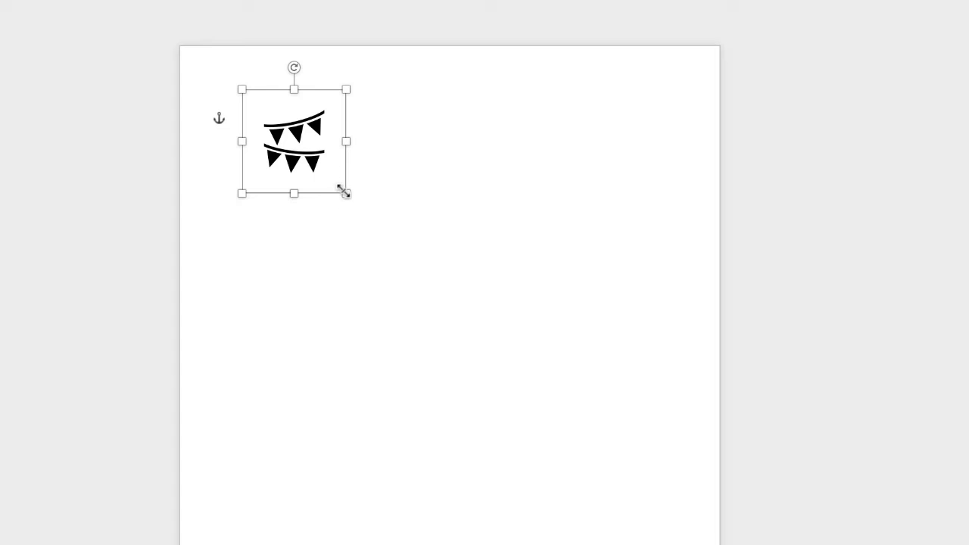
left_click_drag(345, 194, 494, 310)
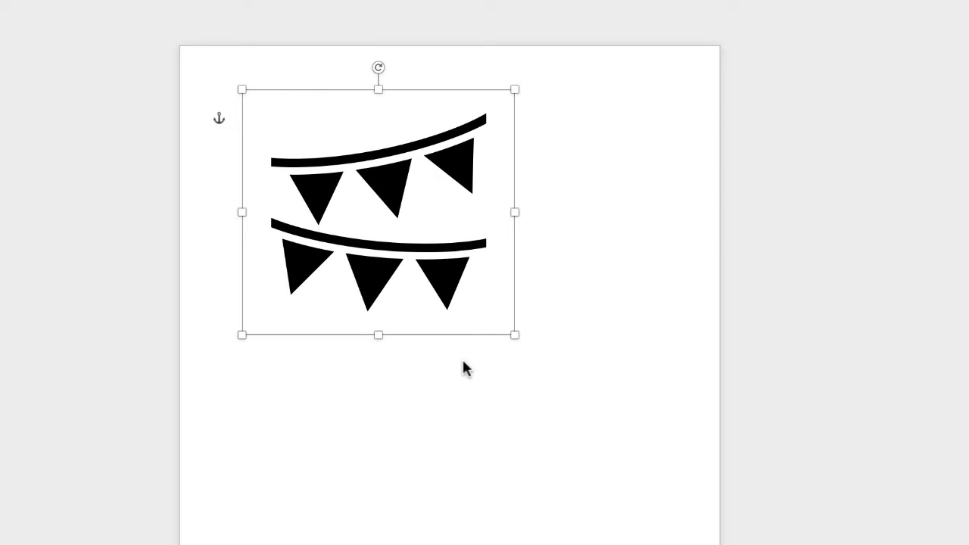
key("ctrl+z")
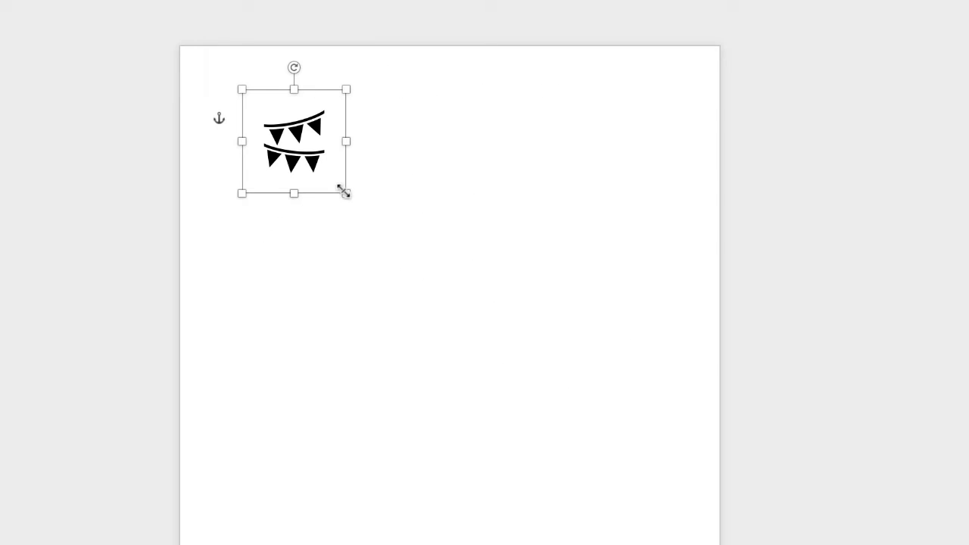
left_click_drag(343, 191, 625, 426)
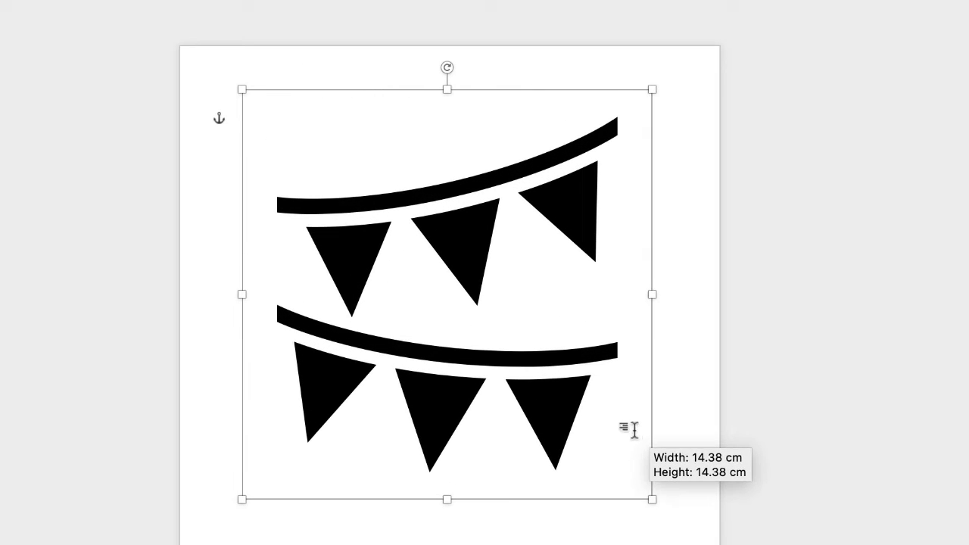
left_click(321, 383)
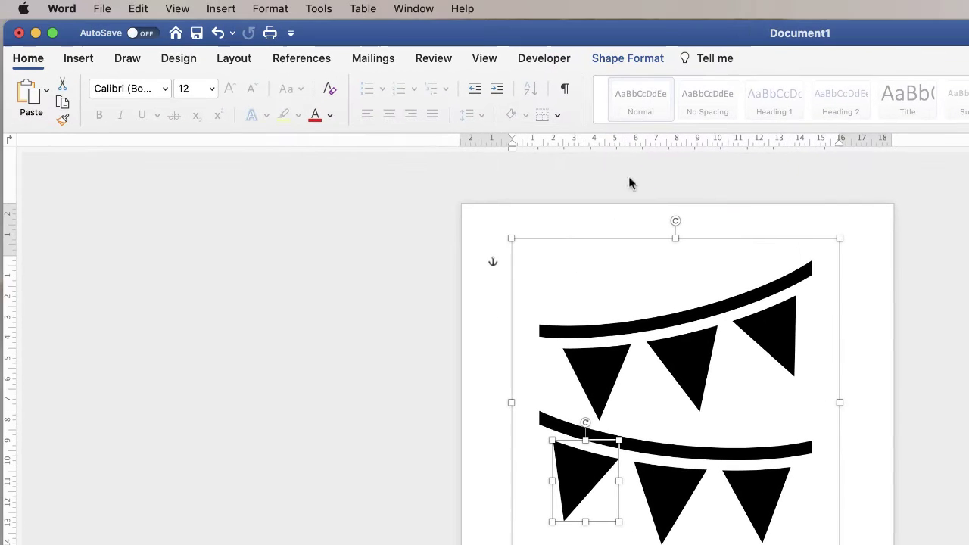
Fill the first lower flag with teal sampled from the palette strip.
left_click(649, 61)
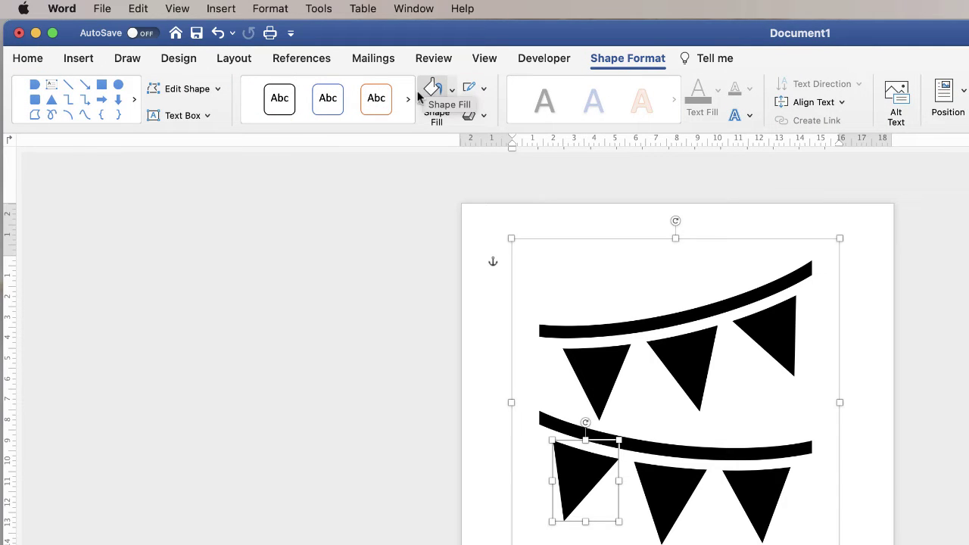
left_click(452, 90)
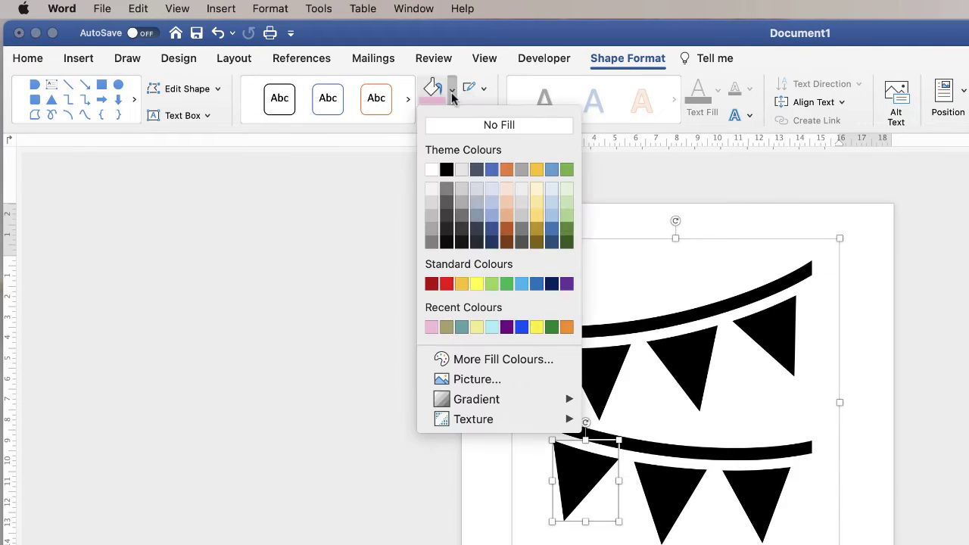
left_click(509, 361)
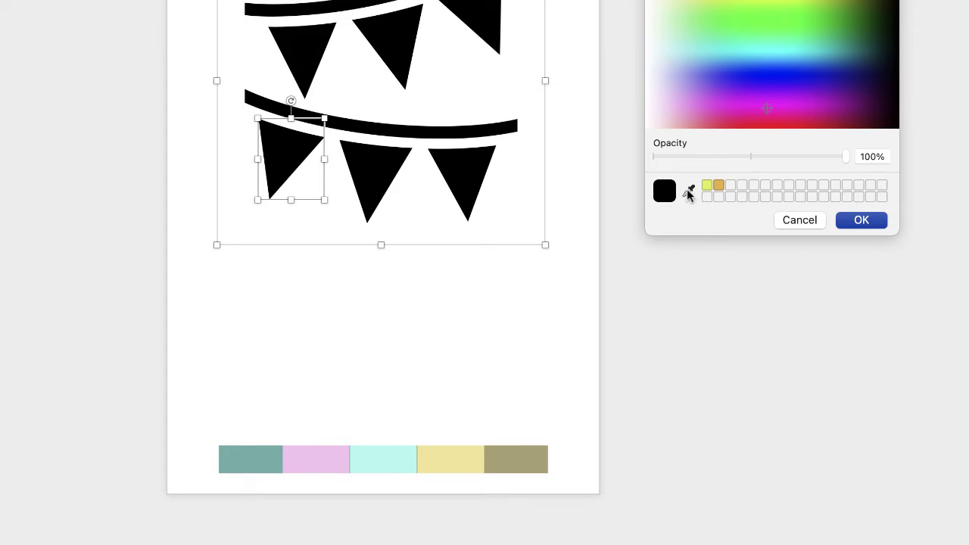
left_click(689, 191)
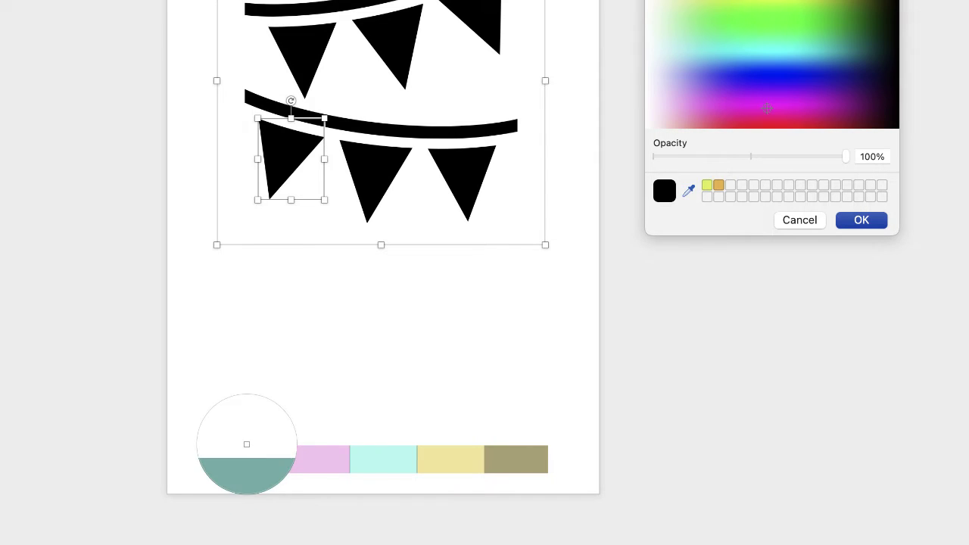
left_click(245, 454)
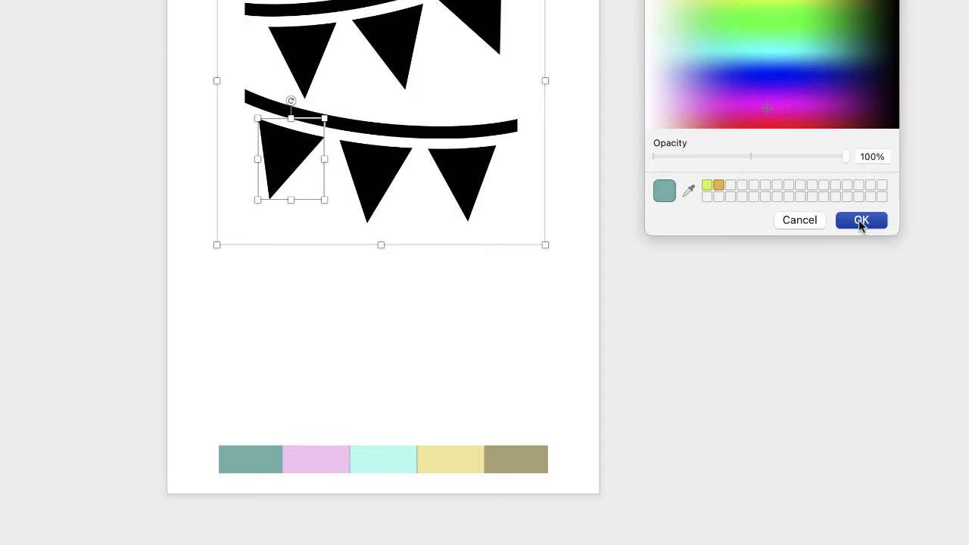
left_click(861, 220)
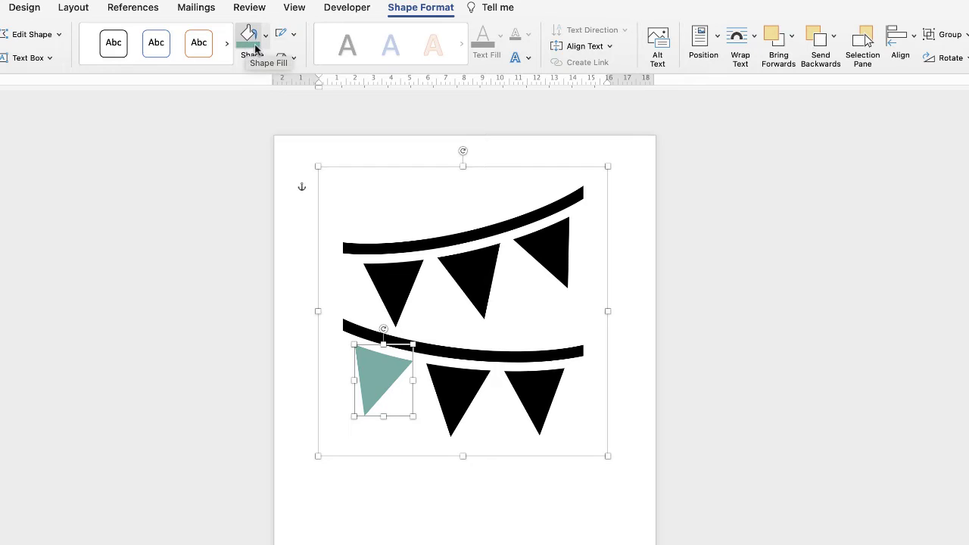
left_click(266, 41)
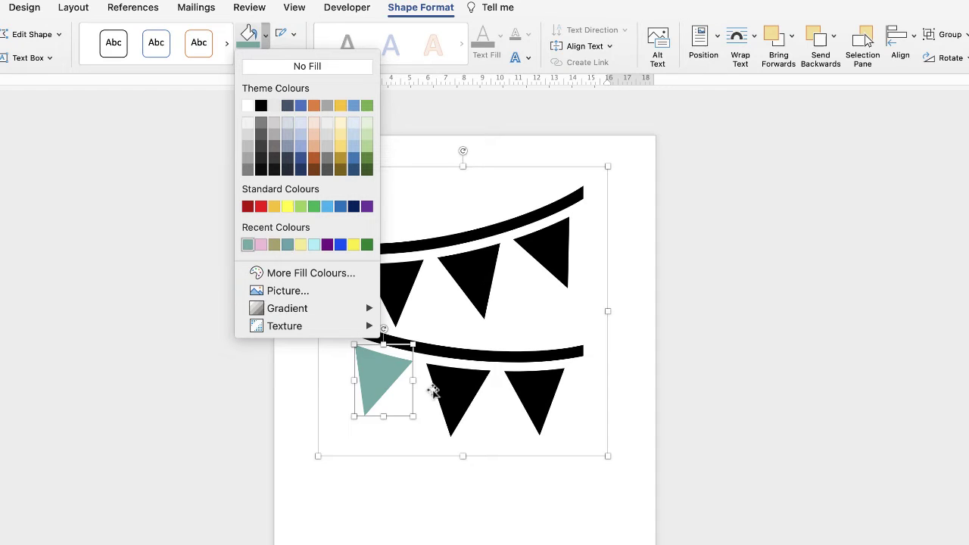
left_click(457, 391)
Fill the middle lower flag with pink sampled from the palette strip.
left_click(456, 392)
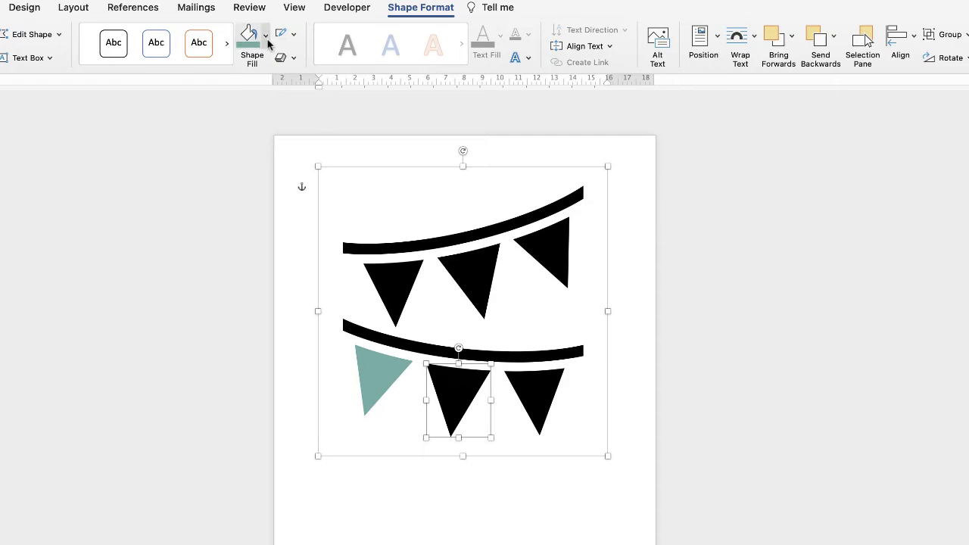
left_click(266, 38)
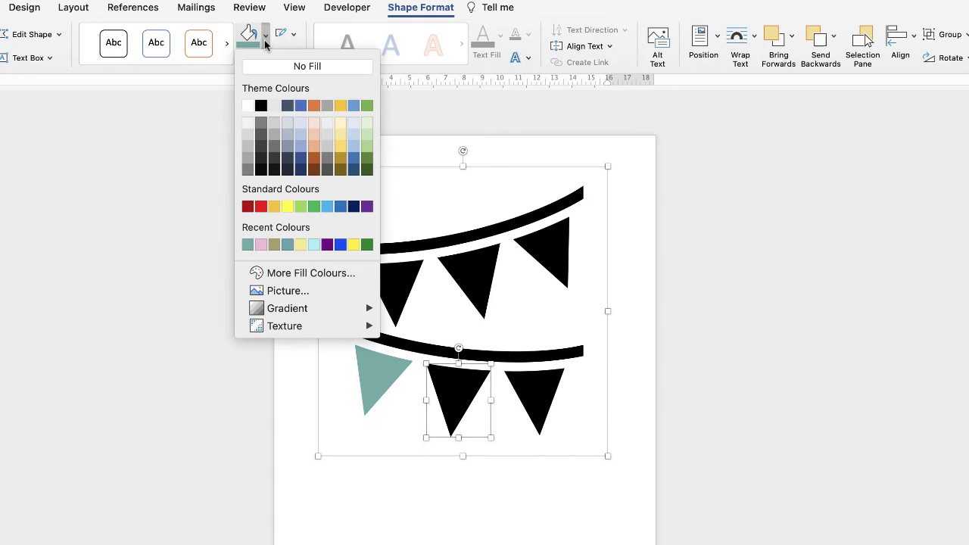
left_click(296, 274)
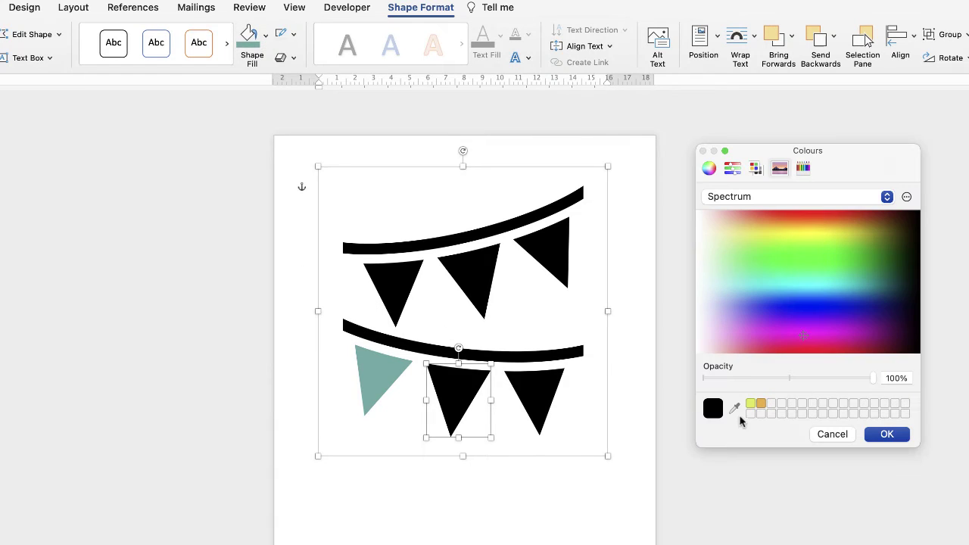
left_click(735, 409)
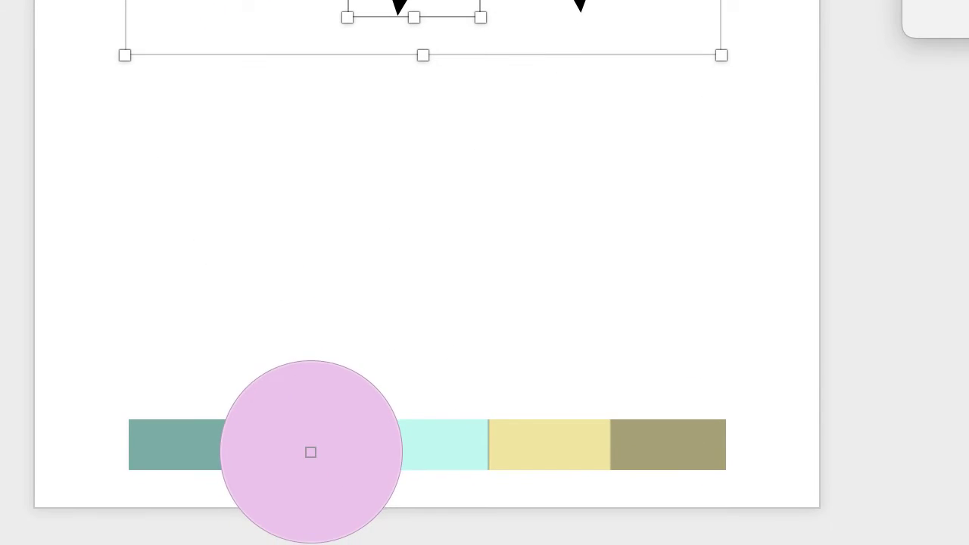
left_click(344, 511)
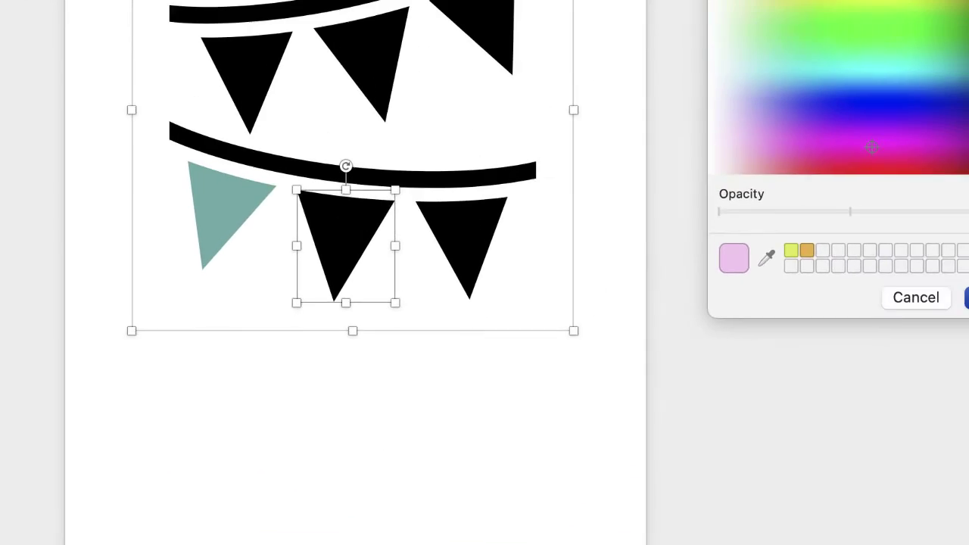
left_click(845, 431)
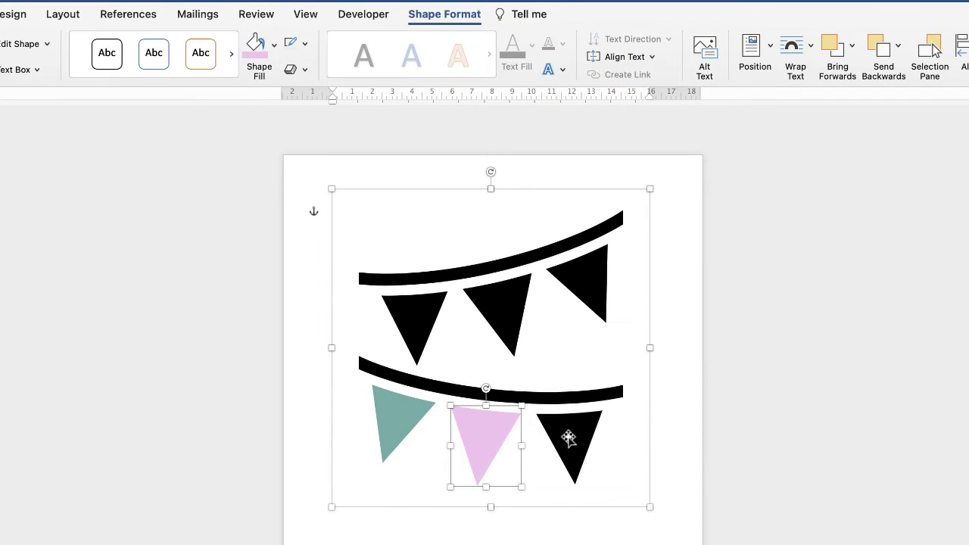
Fill the last lower flag pale yellow and the upper-left flag light blue.
left_click(410, 377)
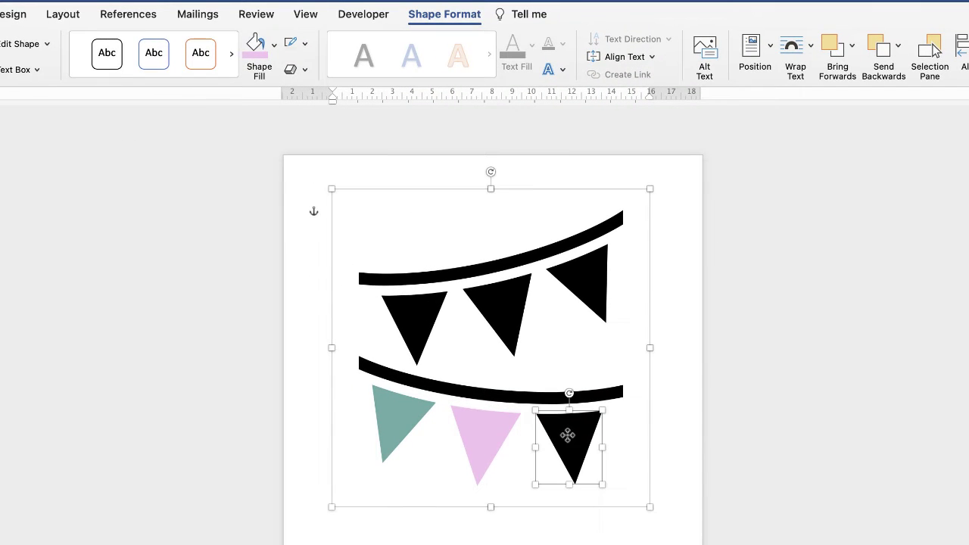
left_click(274, 45)
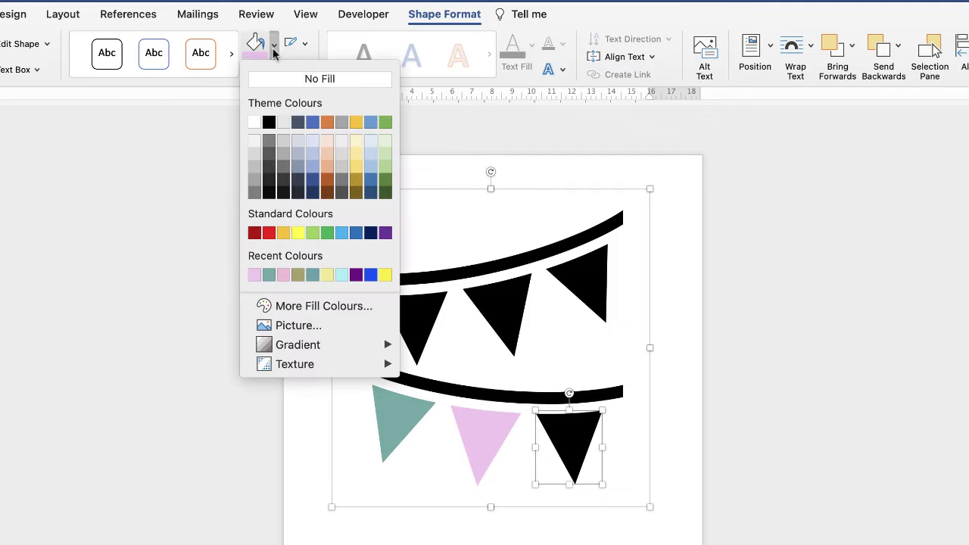
left_click(328, 277)
left_click(414, 324)
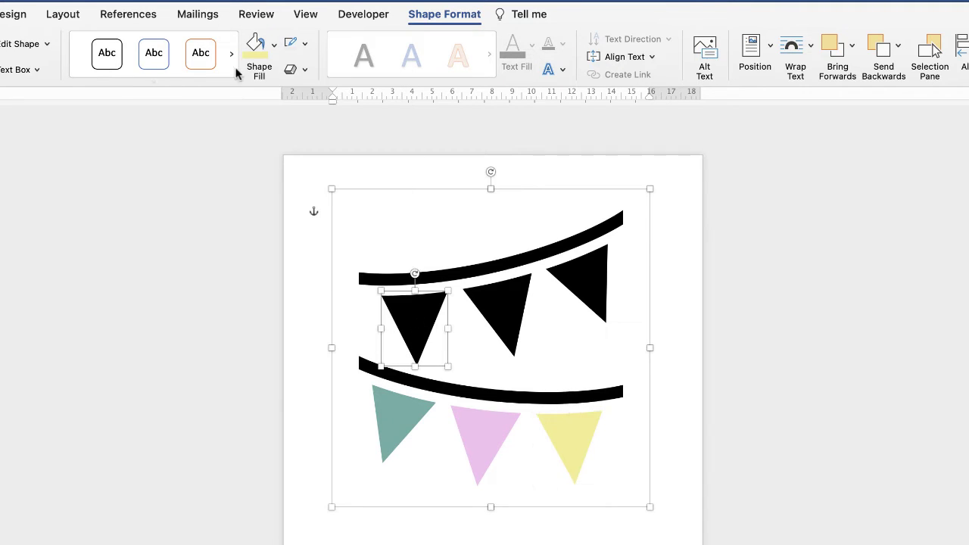
left_click(274, 45)
left_click(340, 275)
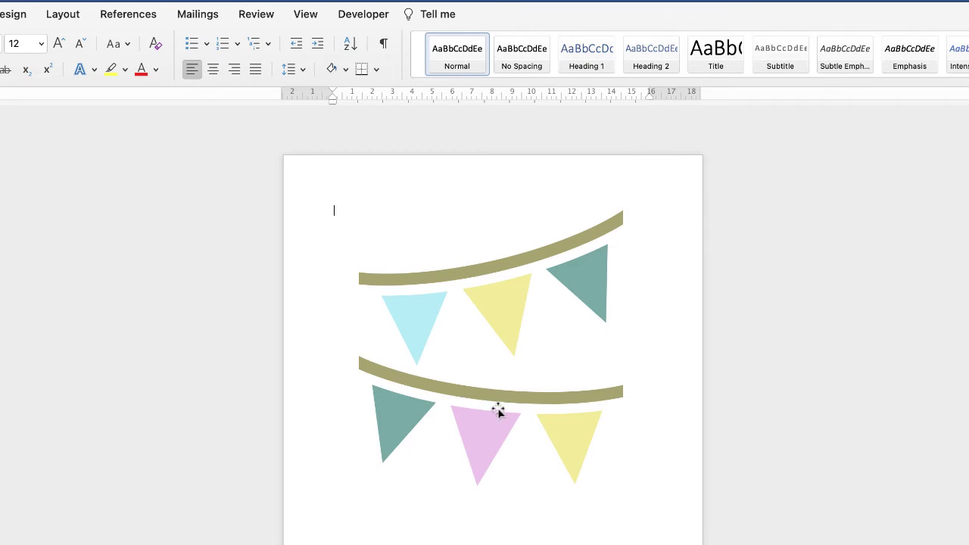
left_click(484, 433)
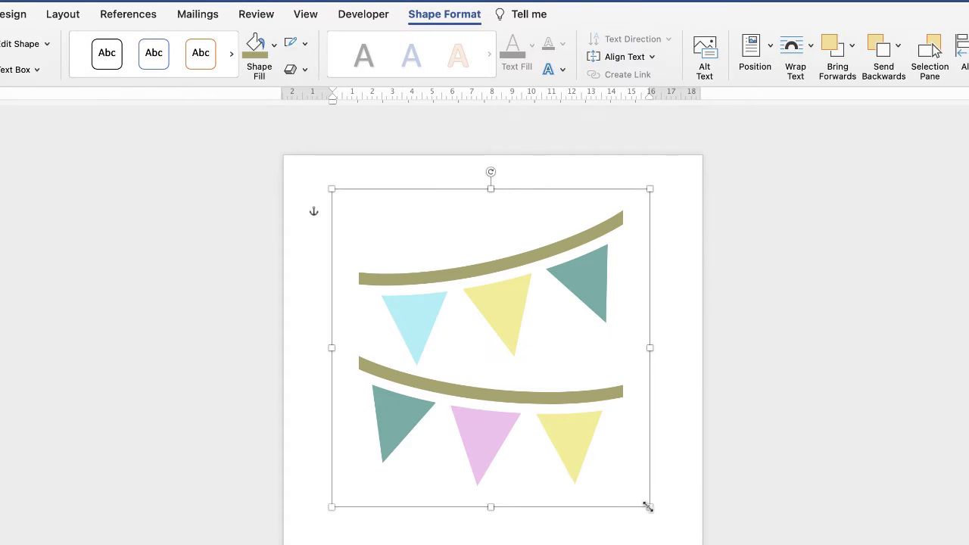
left_click_drag(648, 509, 495, 350)
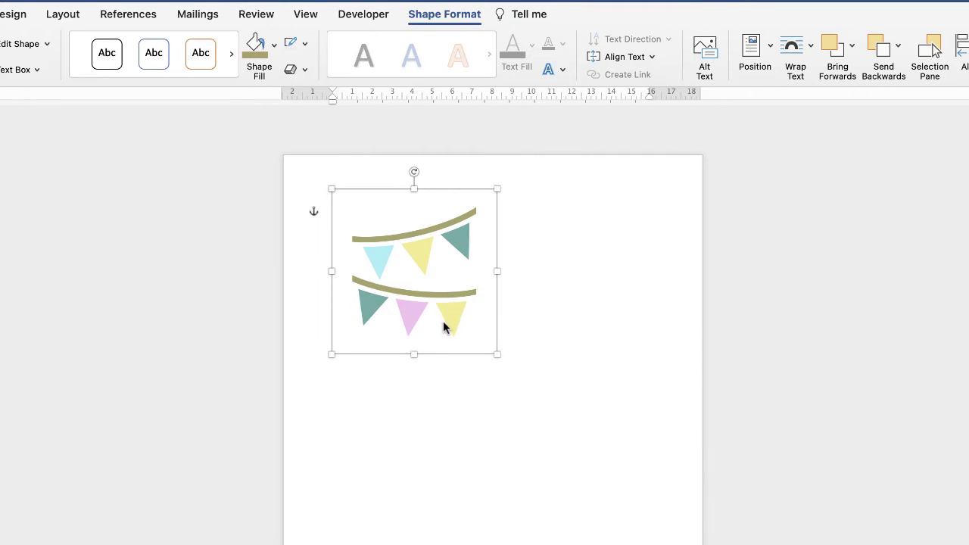
left_click_drag(448, 325, 619, 306)
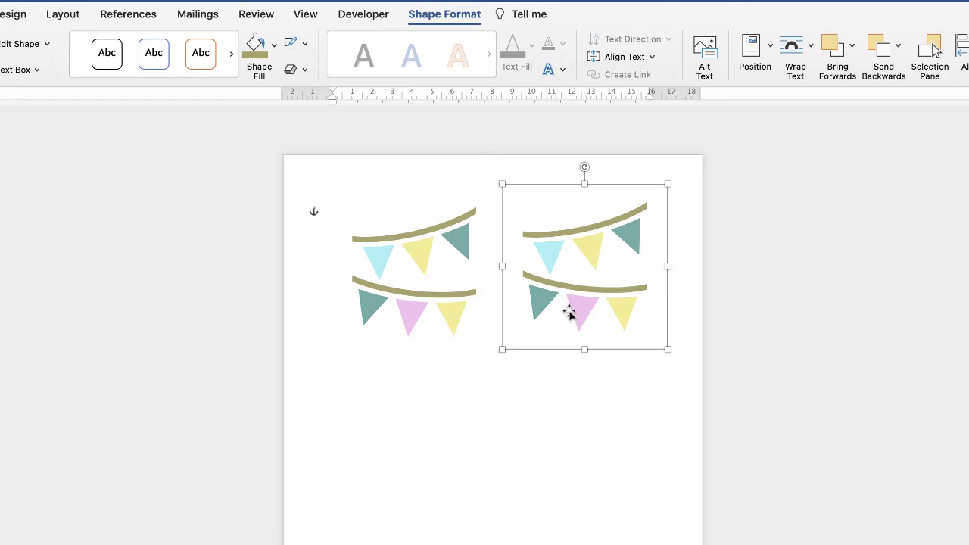
left_click_drag(573, 333, 416, 448)
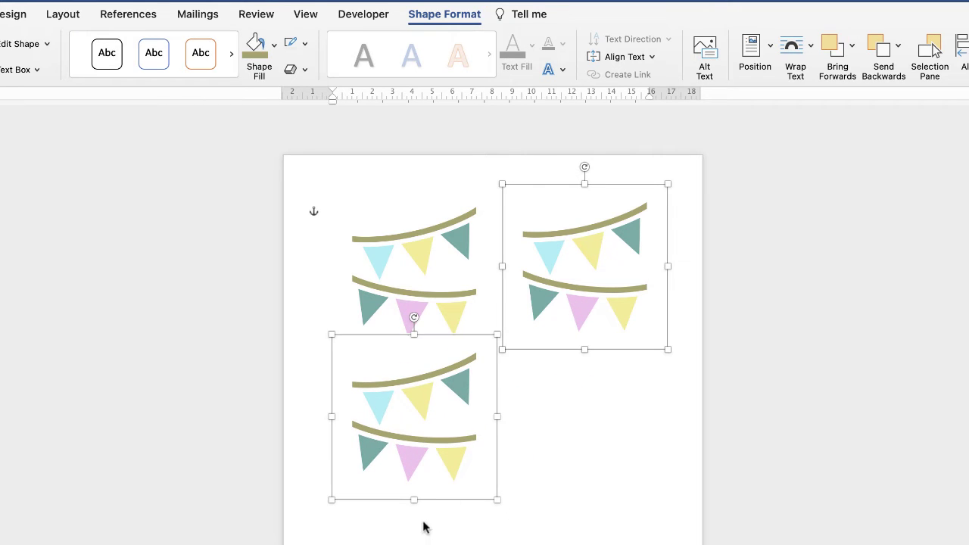
key("super+z")
key("super+z")
key("super+z")
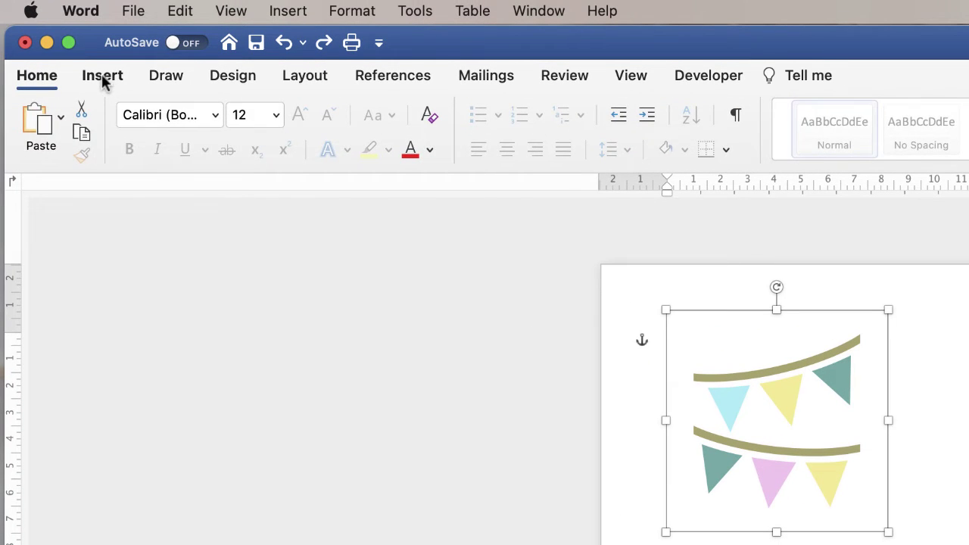
Search stock icons for 'balloons' and insert the outlined balloons icon.
left_click(103, 78)
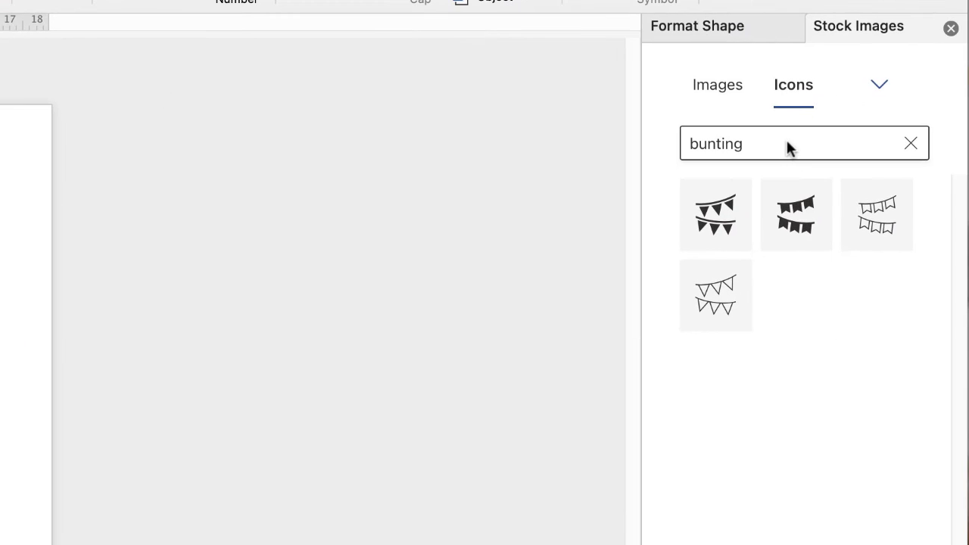
mouse_move(830, 182)
key("BackSpace")
key("BackSpace")
key("BackSpace")
key("BackSpace")
key("BackSpace")
key("BackSpace")
key("BackSpace")
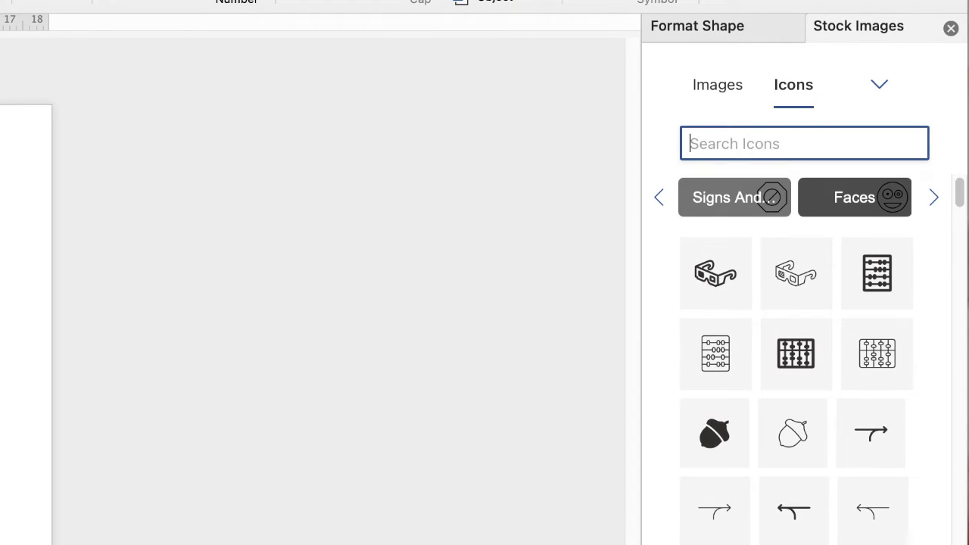
type("balloons")
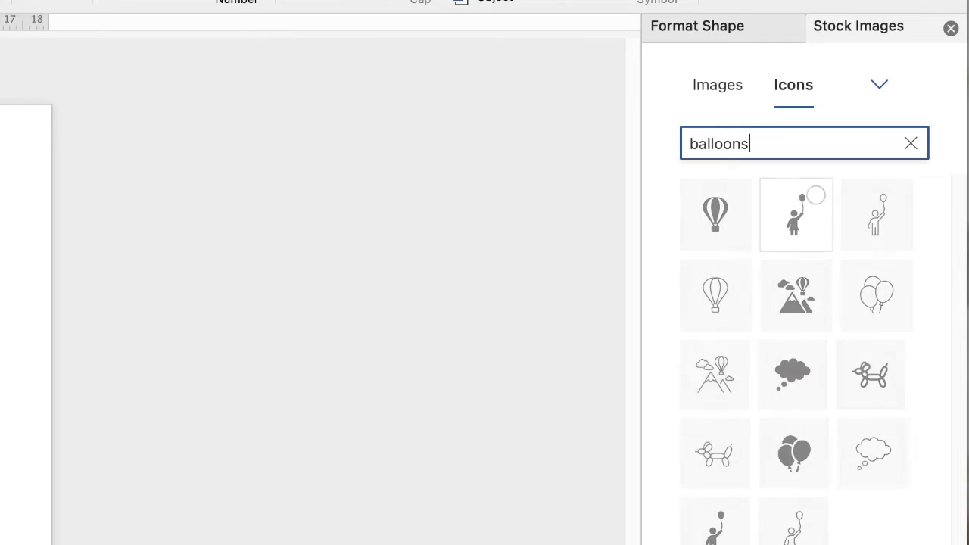
mouse_move(731, 215)
mouse_move(783, 217)
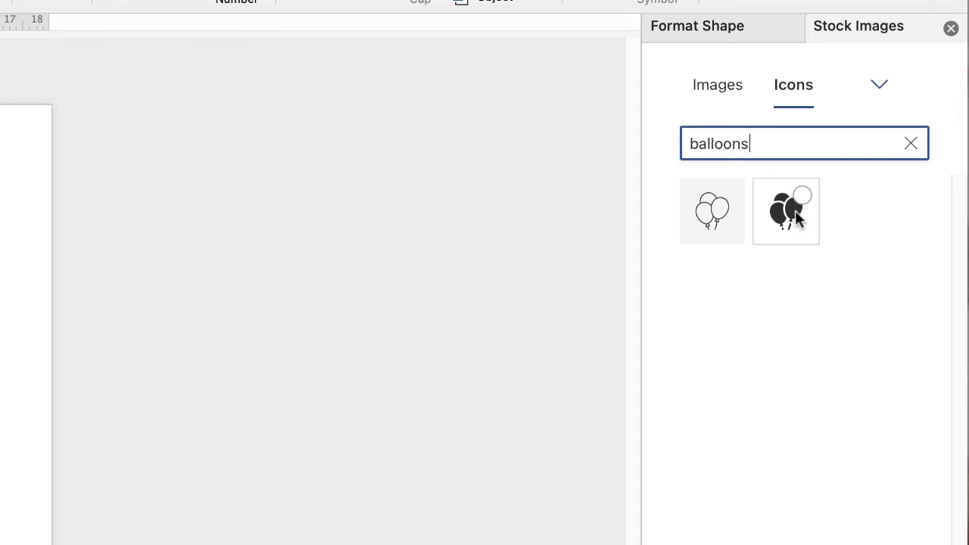
left_click(728, 195)
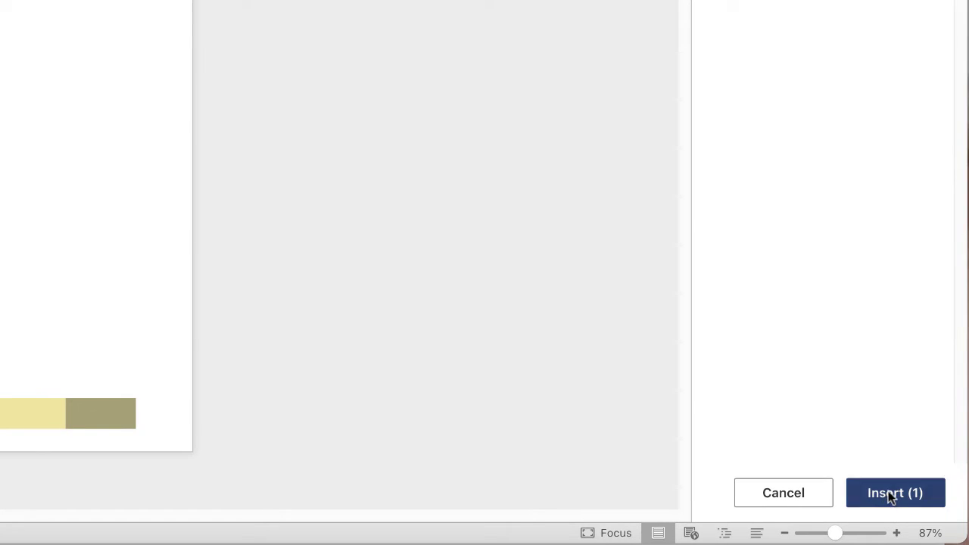
left_click(891, 494)
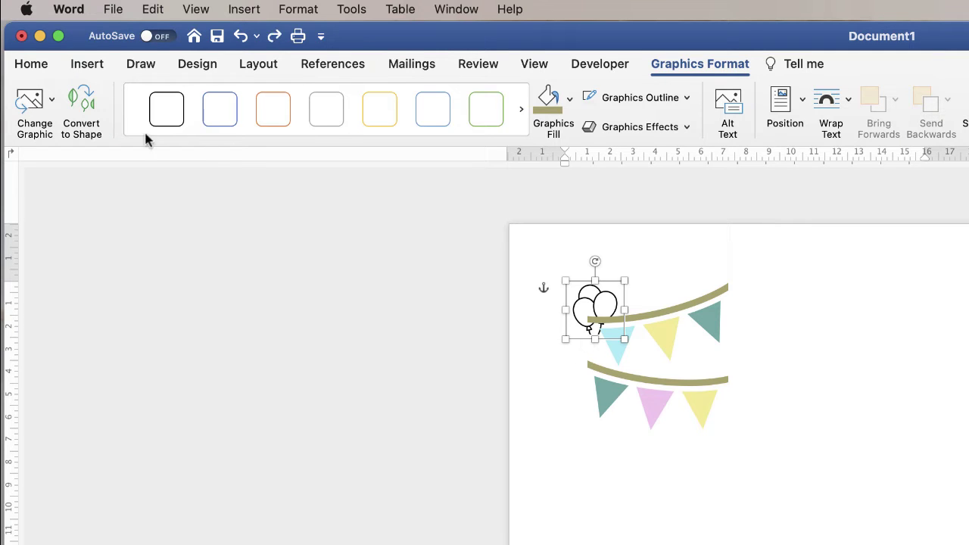
Convert the balloons to a shape and set them to In Front of Text.
left_click(82, 102)
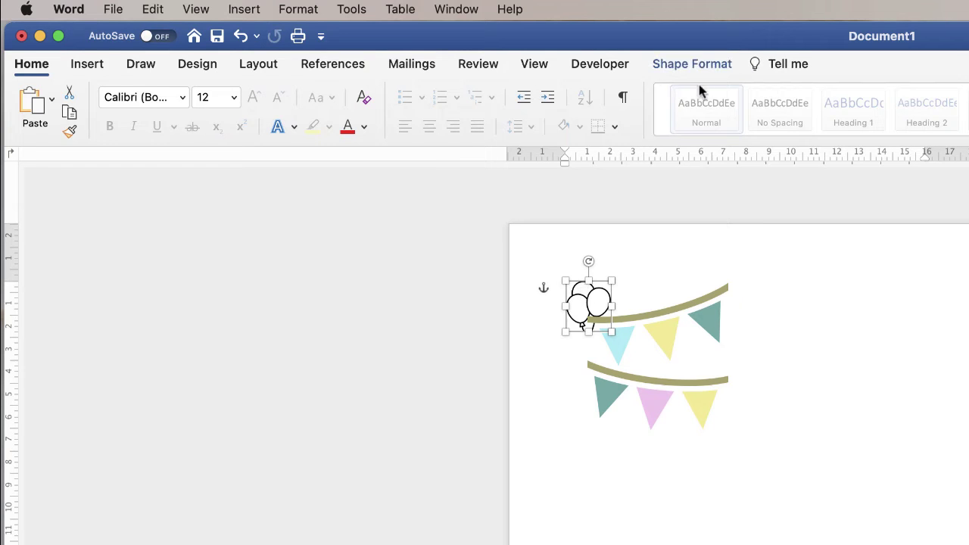
left_click(724, 65)
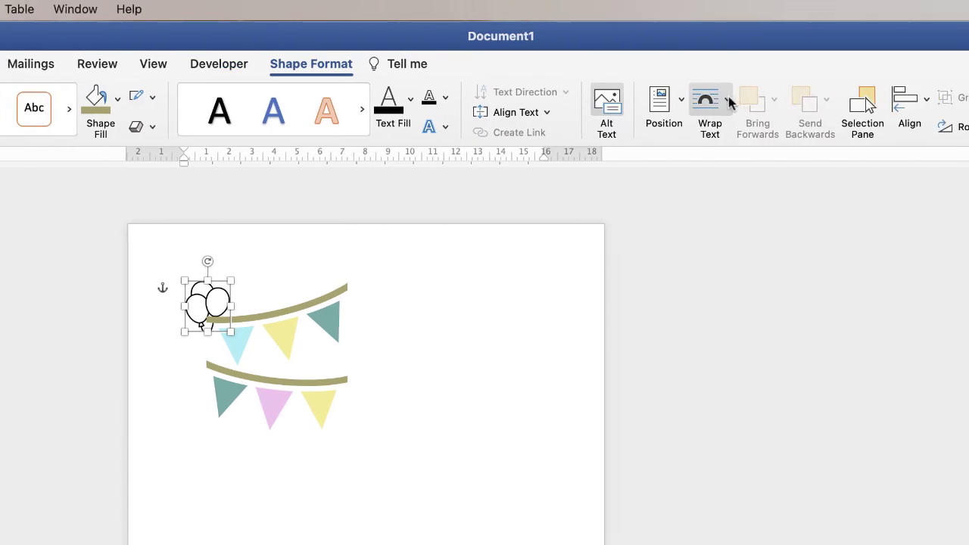
left_click(729, 101)
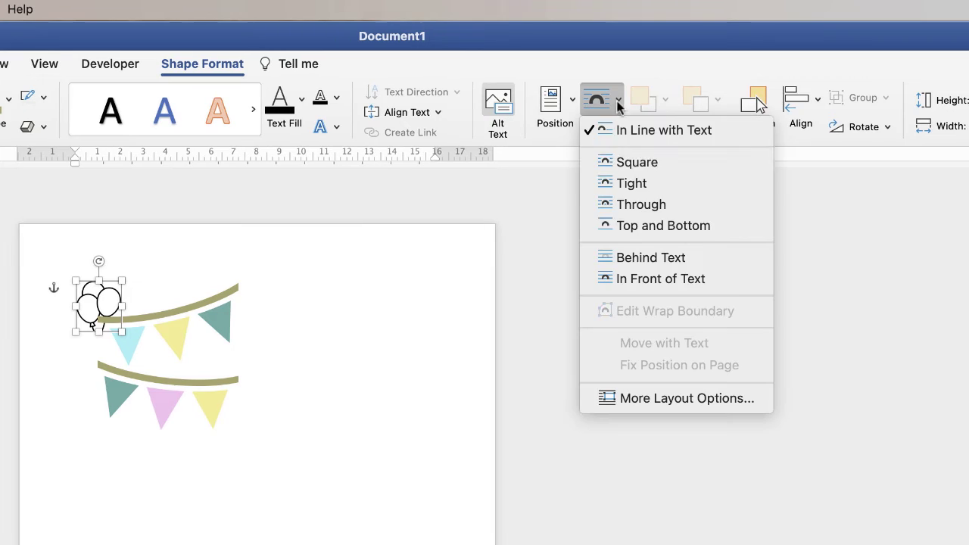
left_click(620, 281)
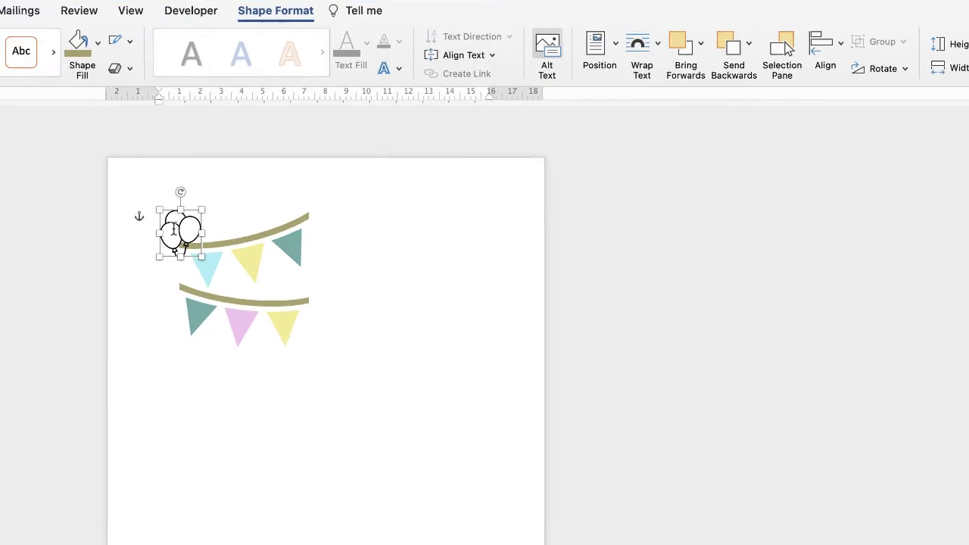
Move the balloons below the bunting, enlarge to about 12.66 × 14.21 cm, and fill olive.
left_click_drag(362, 63, 379, 203)
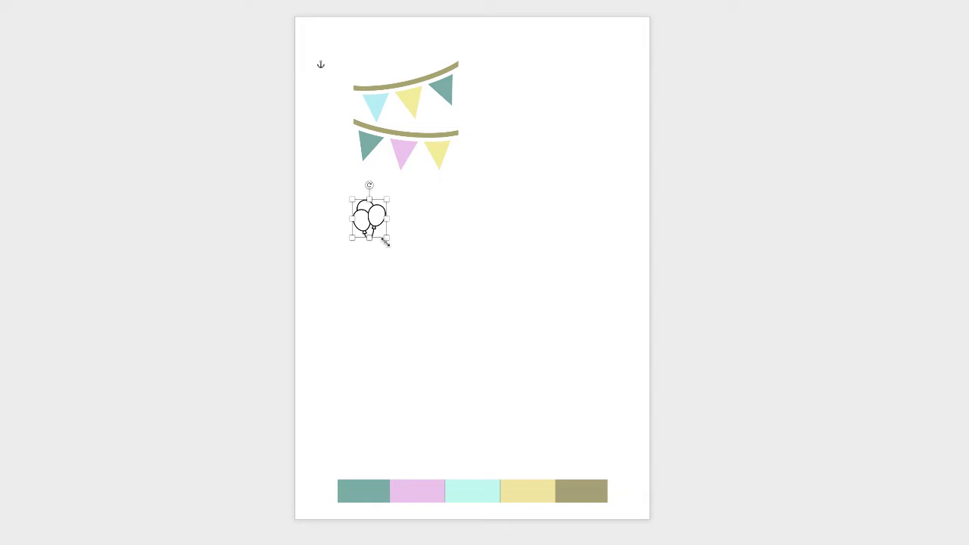
left_click_drag(387, 238, 570, 406)
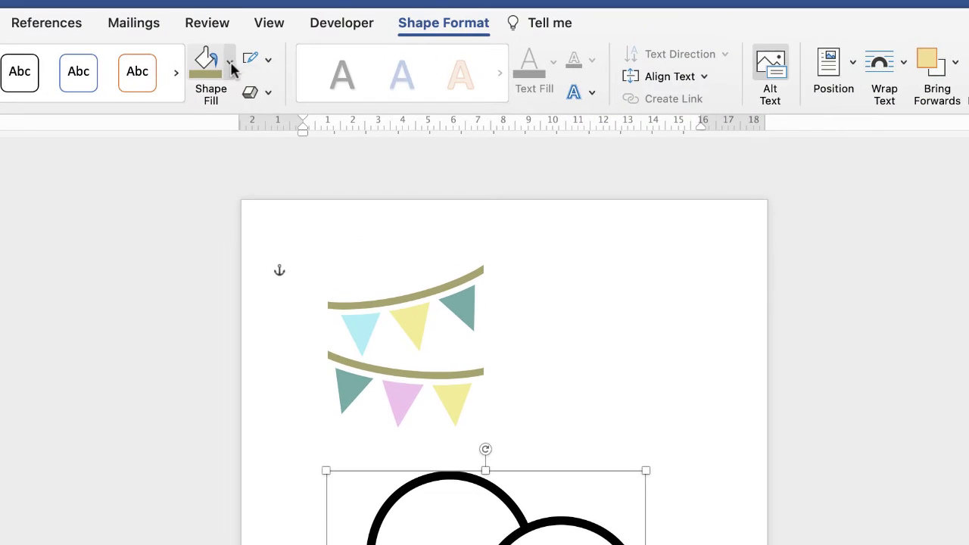
left_click(230, 67)
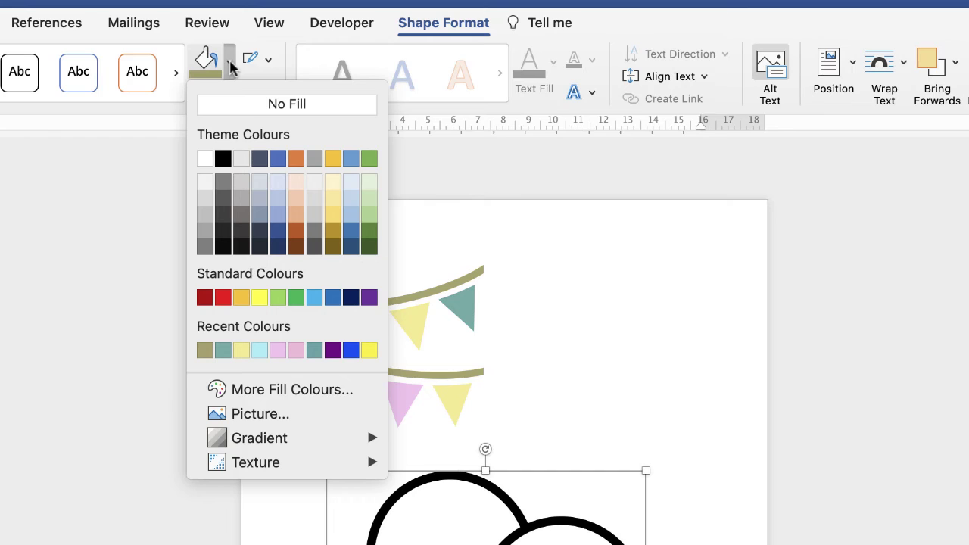
left_click(204, 347)
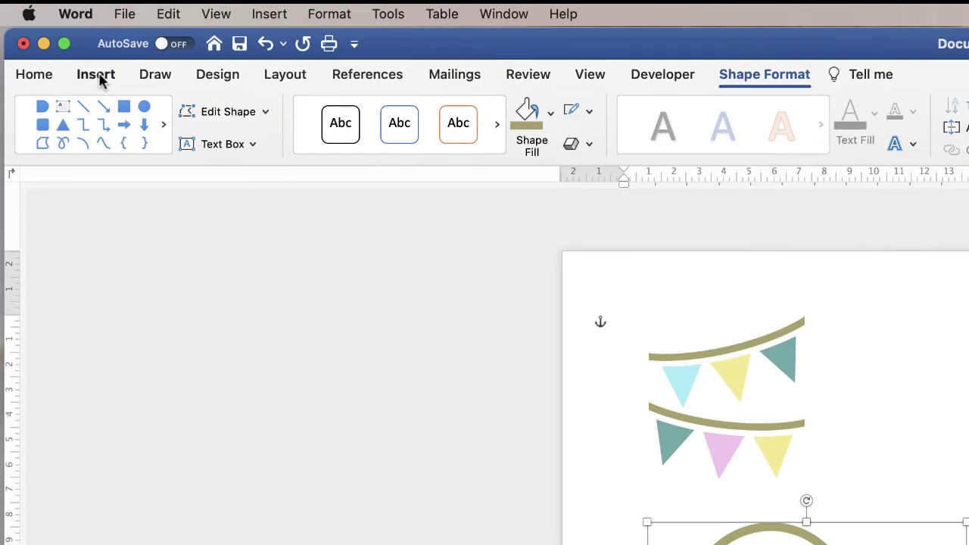
Draw an oval shape over the right-hand balloon.
left_click(99, 76)
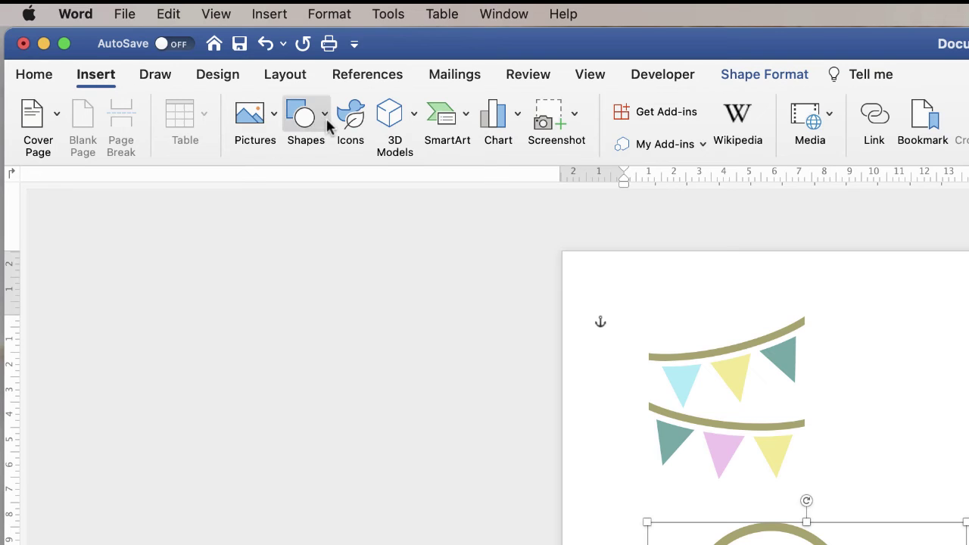
left_click(325, 117)
left_click(471, 178)
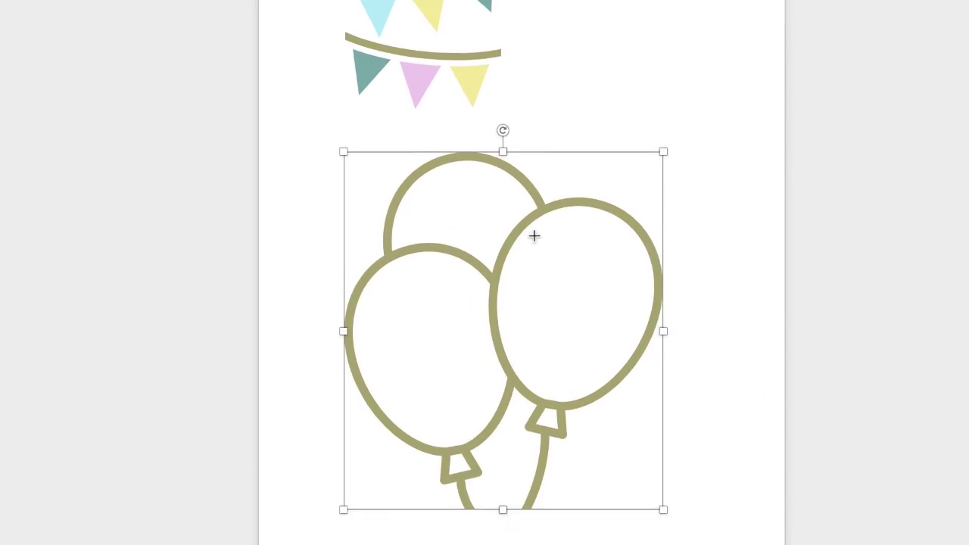
left_click_drag(536, 231, 643, 377)
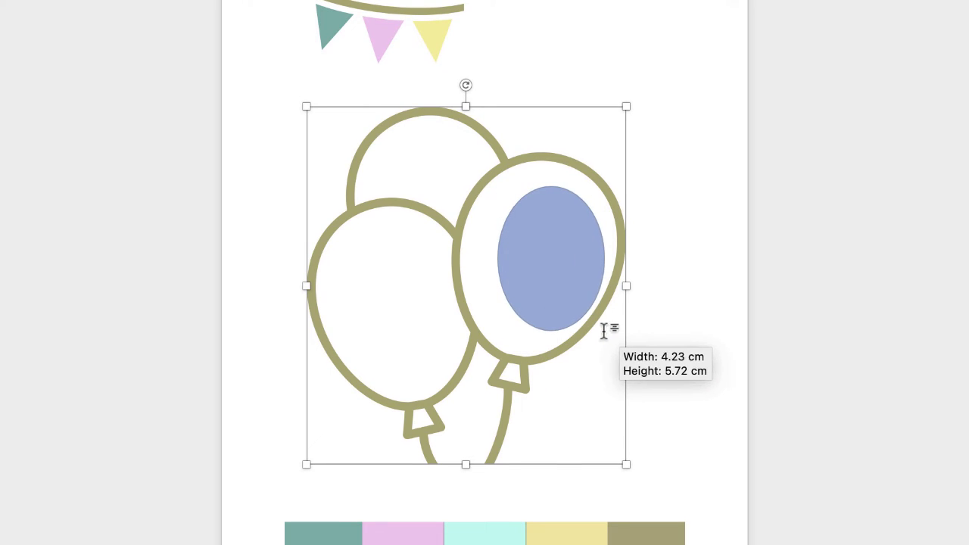
left_click_drag(604, 330, 611, 339)
Resize the oval to about 8.12 × 9.32 cm and tilt it about 11° to fit the balloon.
left_click_drag(498, 264, 454, 262)
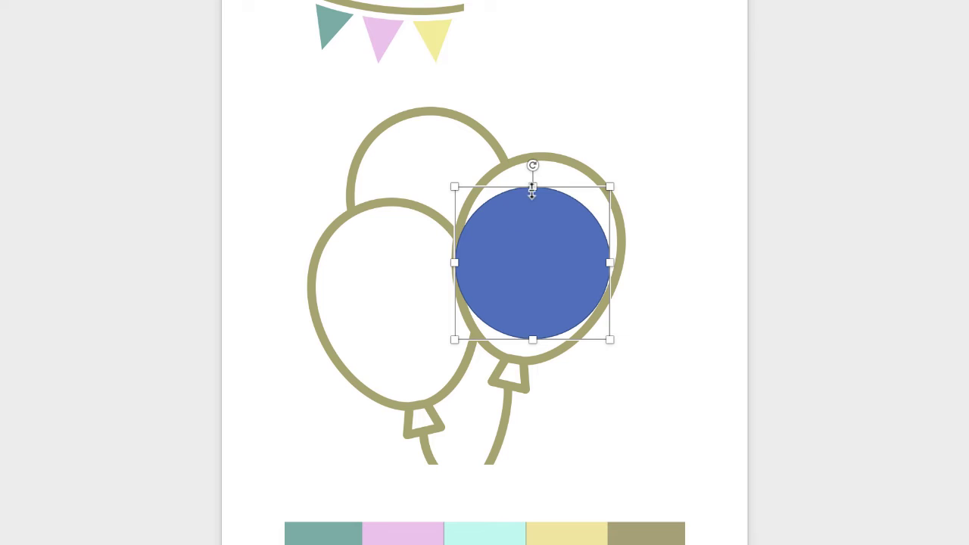
left_click_drag(537, 176, 535, 162)
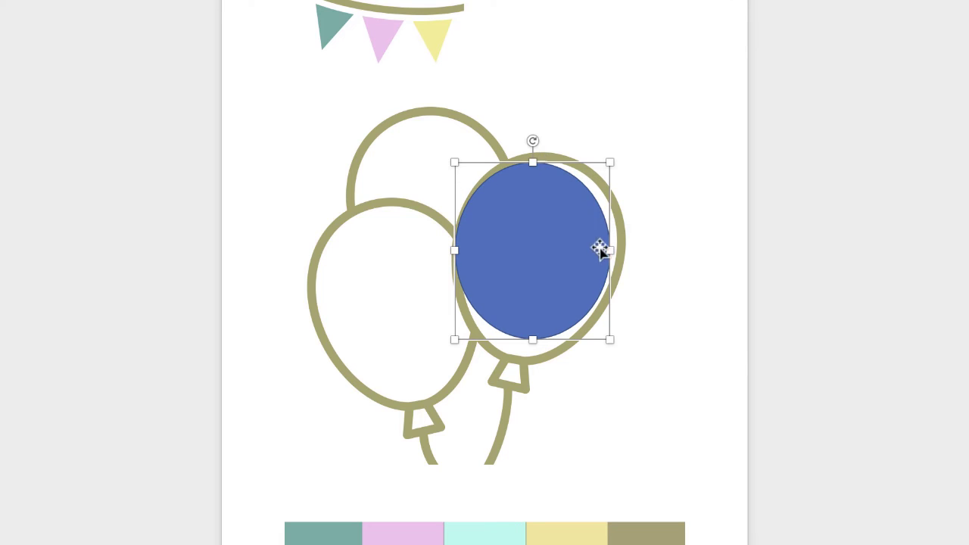
left_click_drag(614, 248, 621, 250)
left_click_drag(540, 158, 539, 152)
left_click_drag(536, 340, 536, 363)
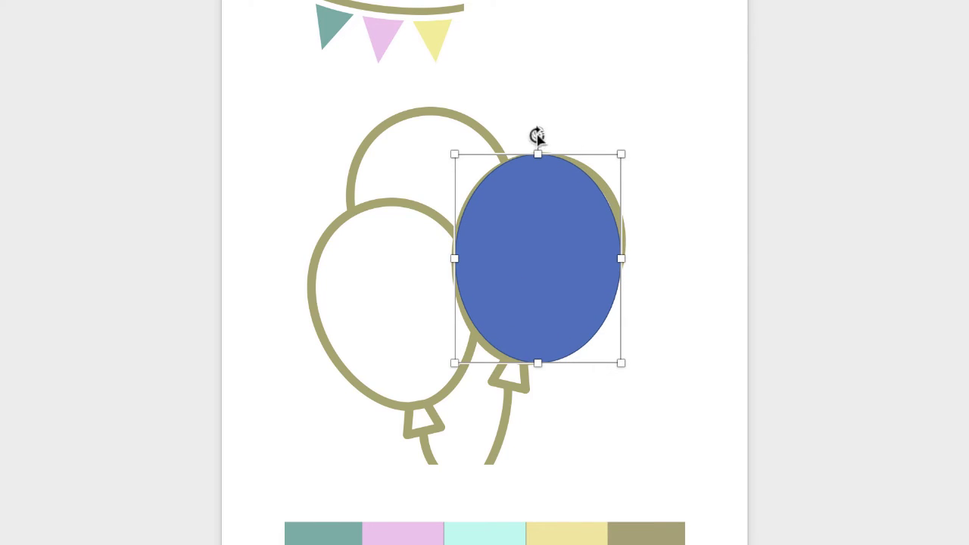
left_click_drag(538, 136, 566, 138)
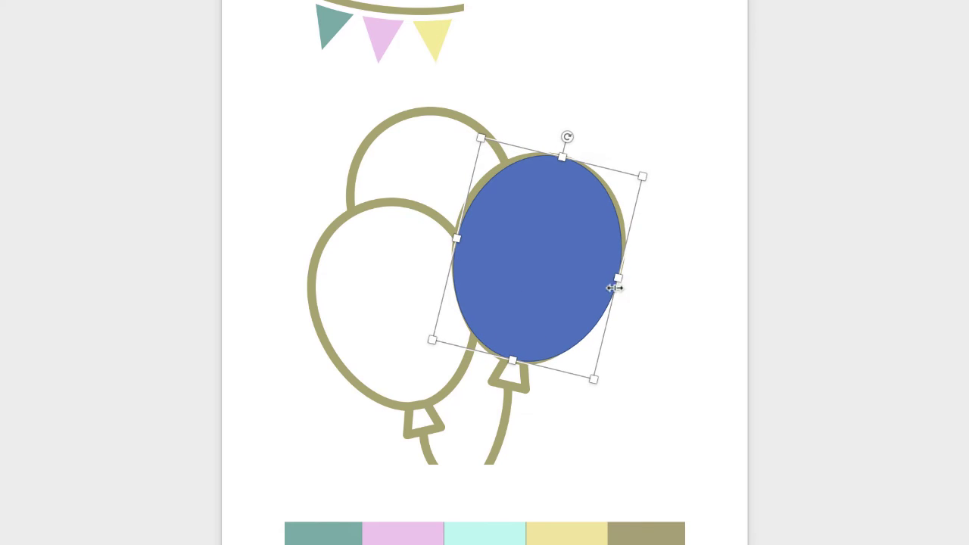
left_click_drag(616, 276, 612, 274)
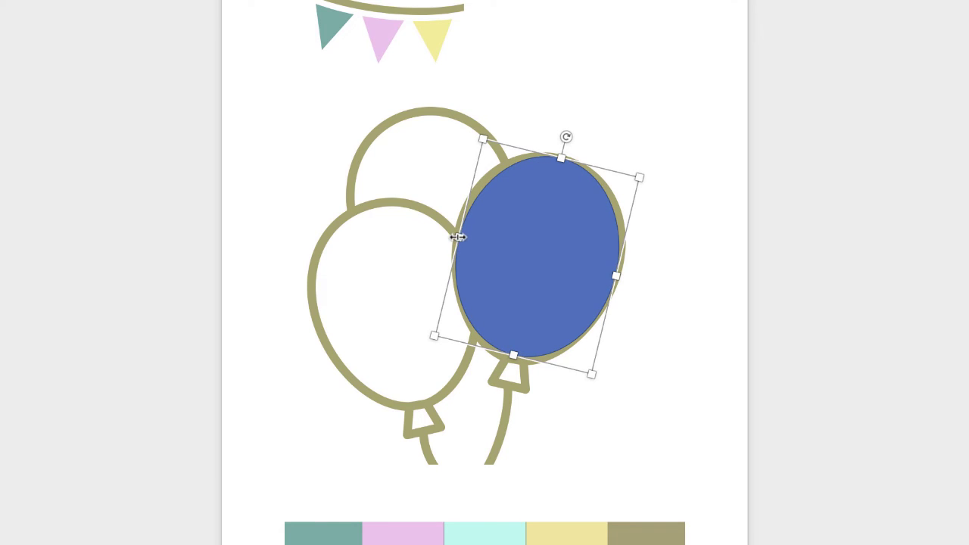
left_click_drag(458, 237, 464, 236)
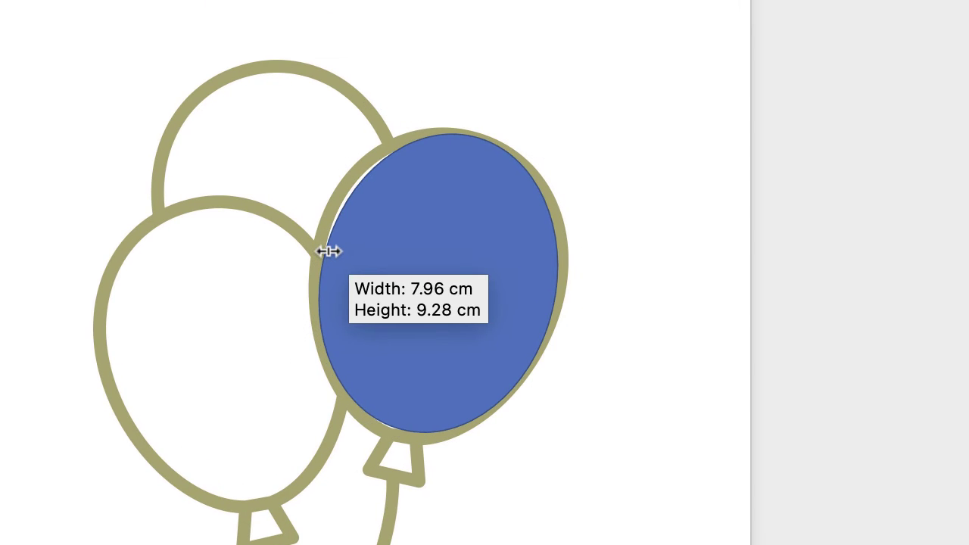
left_click_drag(329, 251, 324, 245)
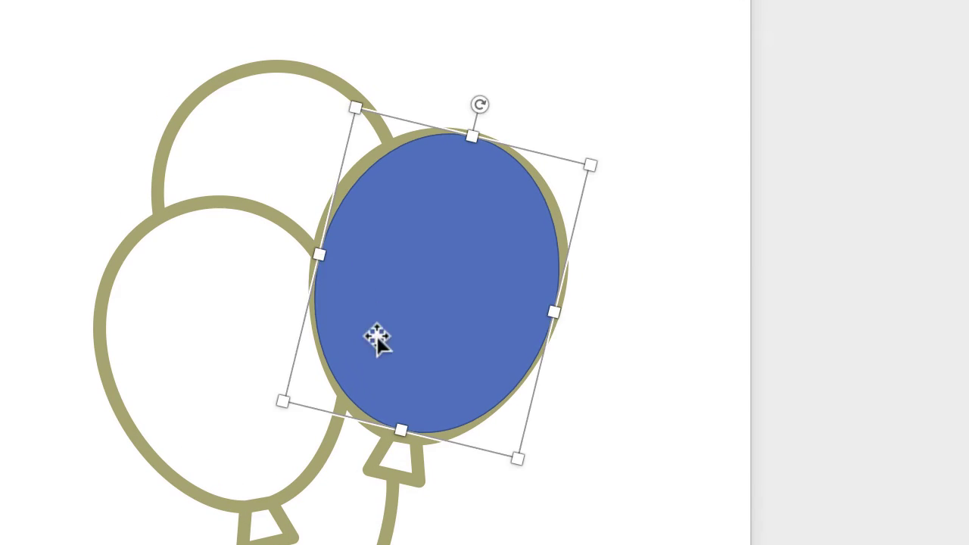
left_click_drag(400, 430, 402, 428)
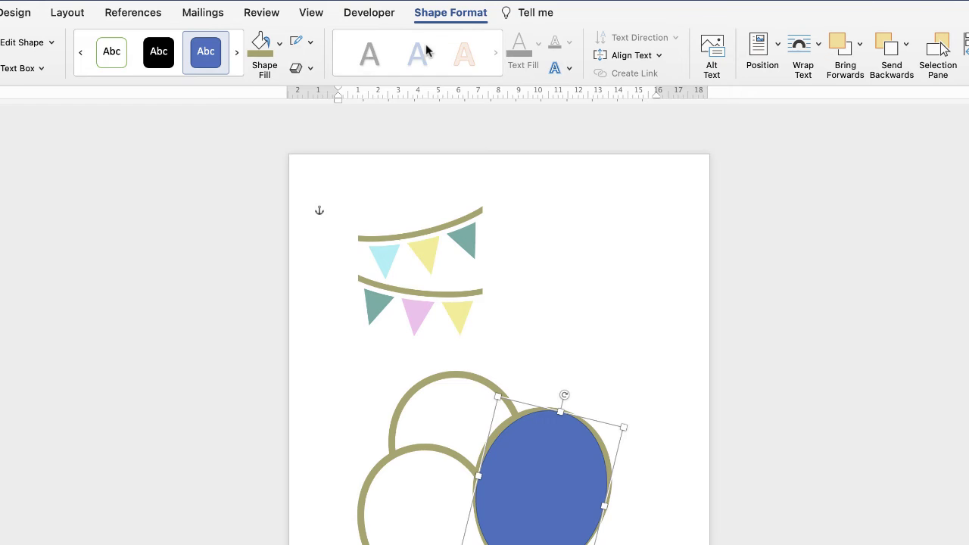
Make the right balloon's oval pink with no outline, narrowing it slightly to fit inside.
left_click(310, 43)
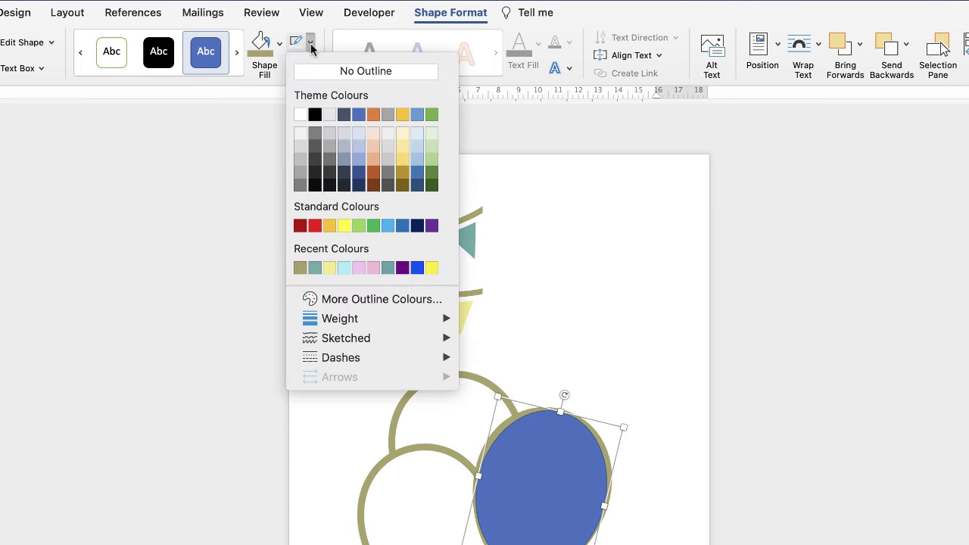
left_click(346, 69)
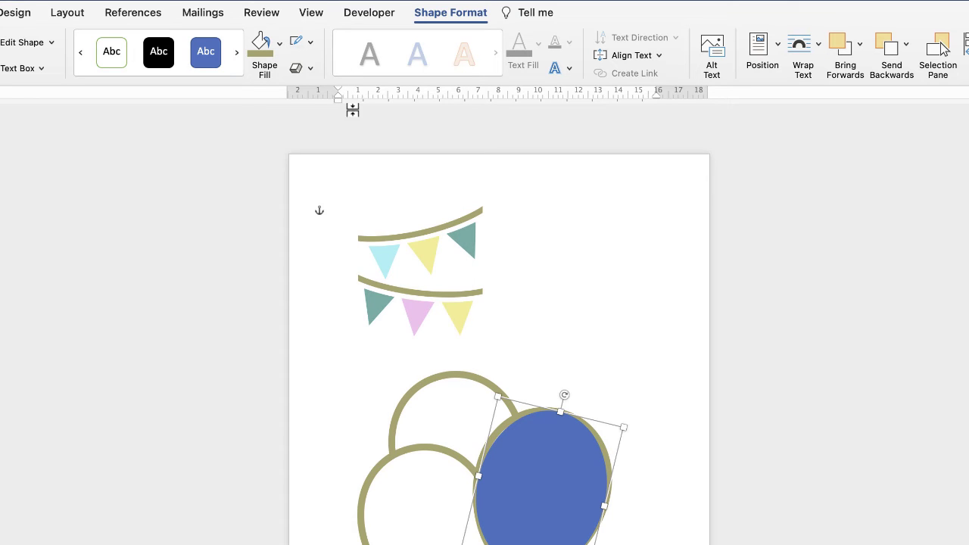
left_click(281, 44)
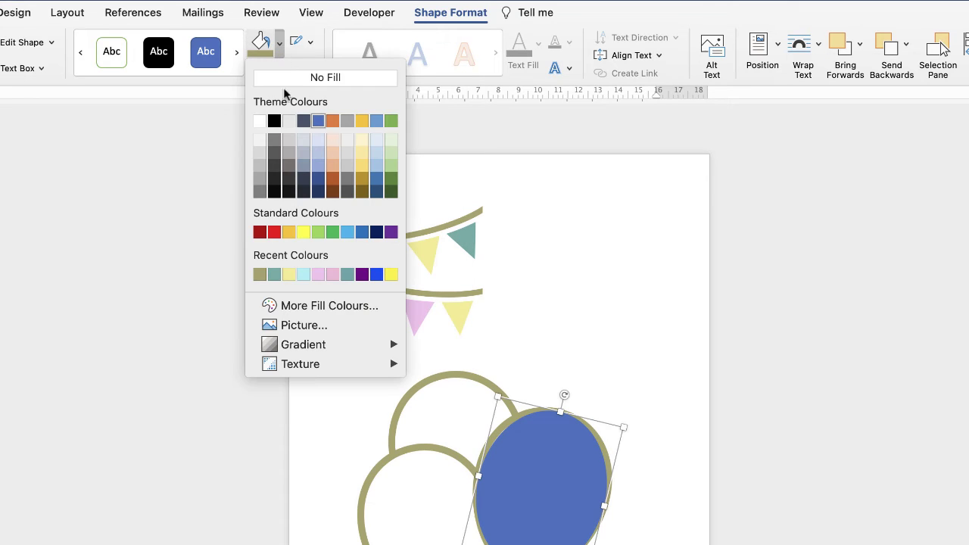
left_click(318, 275)
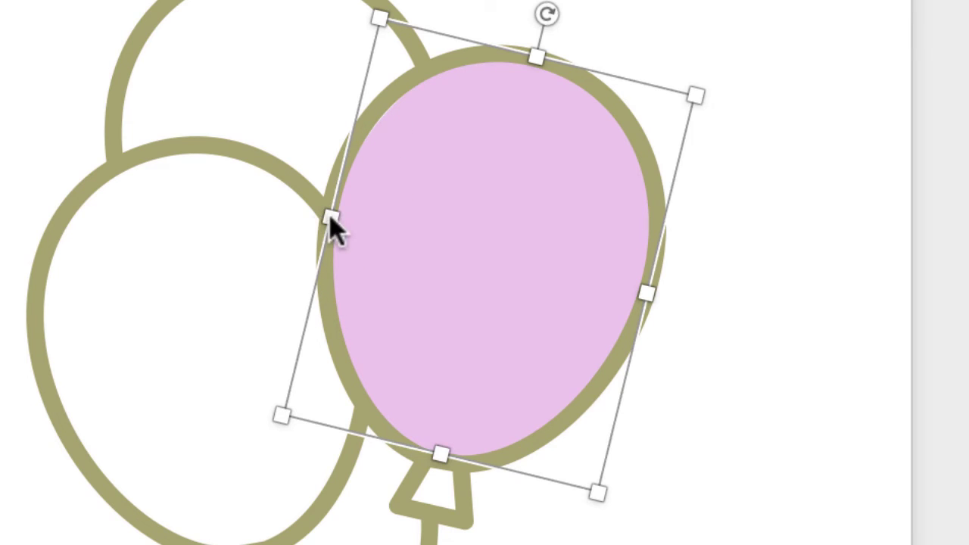
mouse_move(324, 210)
left_mouse_down()
mouse_move(318, 204)
mouse_move(329, 210)
left_mouse_up()
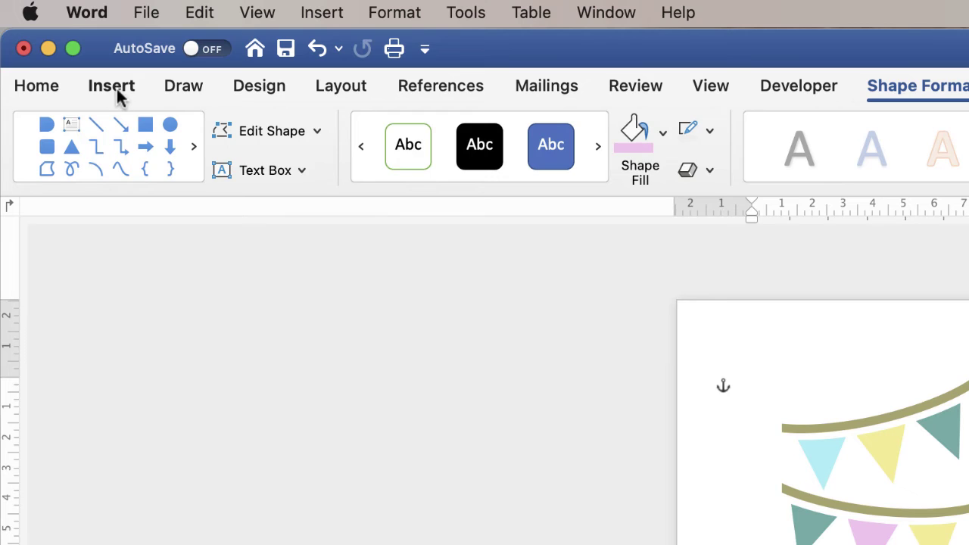
Draw a small Freeform shape tracing the pink balloon's knot.
left_click(118, 96)
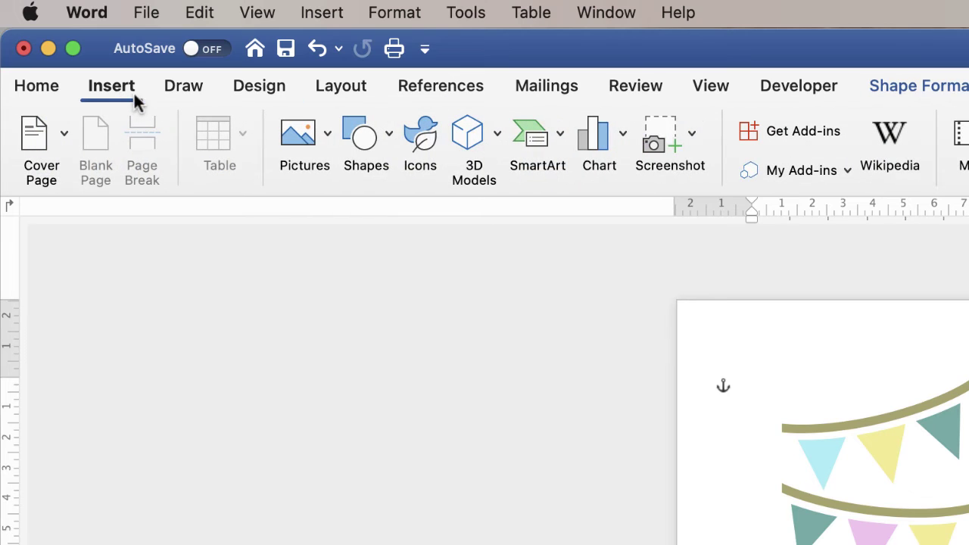
left_click(390, 138)
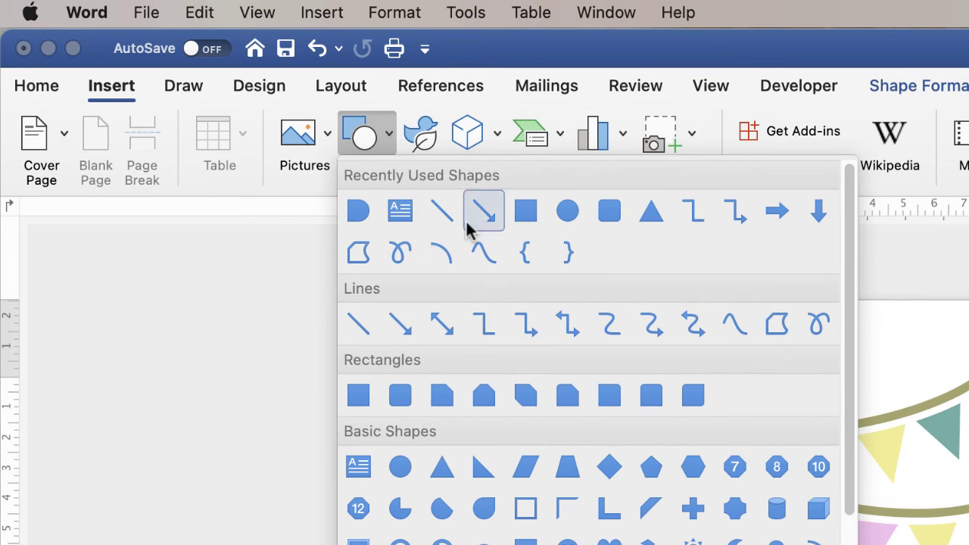
left_click(776, 326)
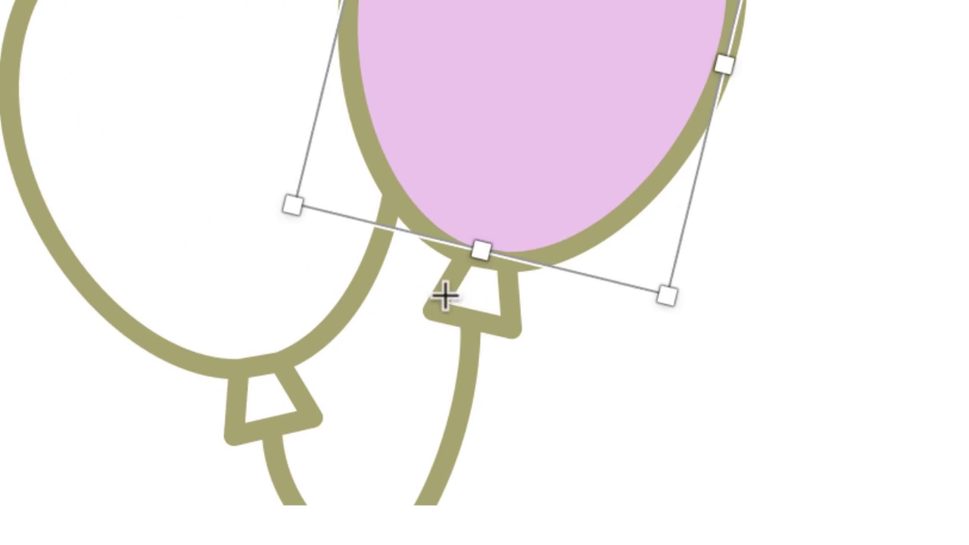
left_click(442, 308)
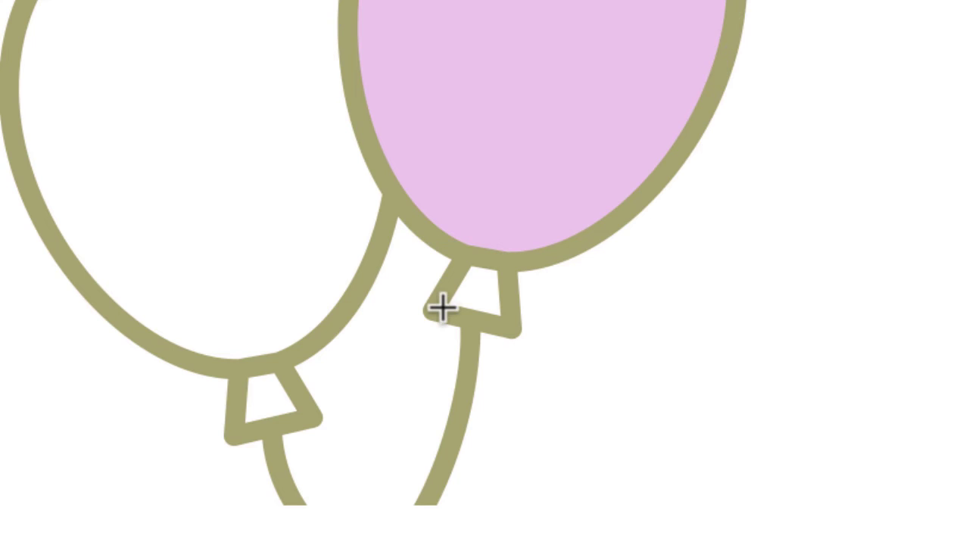
mouse_move(442, 308)
left_mouse_down()
mouse_move(511, 325)
mouse_move(501, 258)
mouse_move(462, 256)
mouse_move(439, 320)
left_mouse_up()
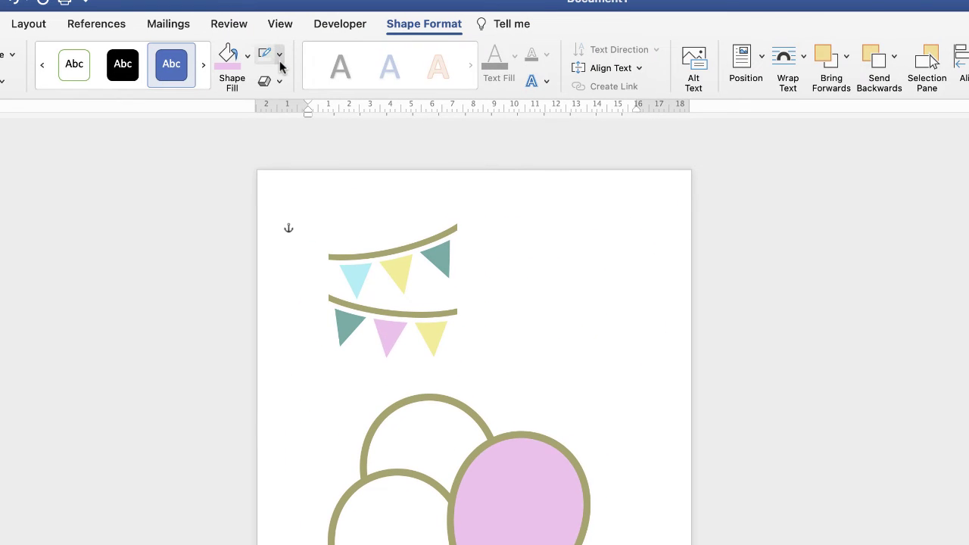
Give the knot shape a pink fill and no outline, and send it backwards.
left_click(279, 55)
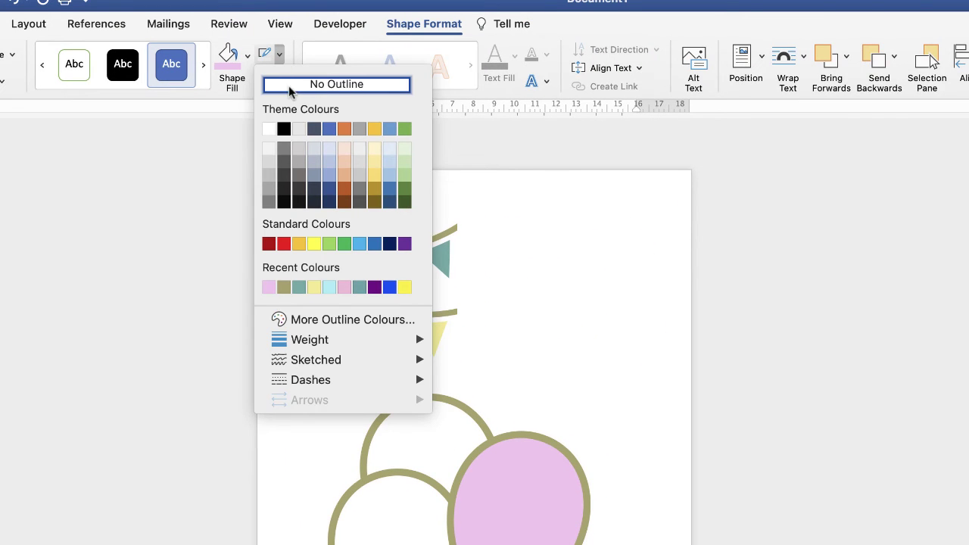
left_click(289, 85)
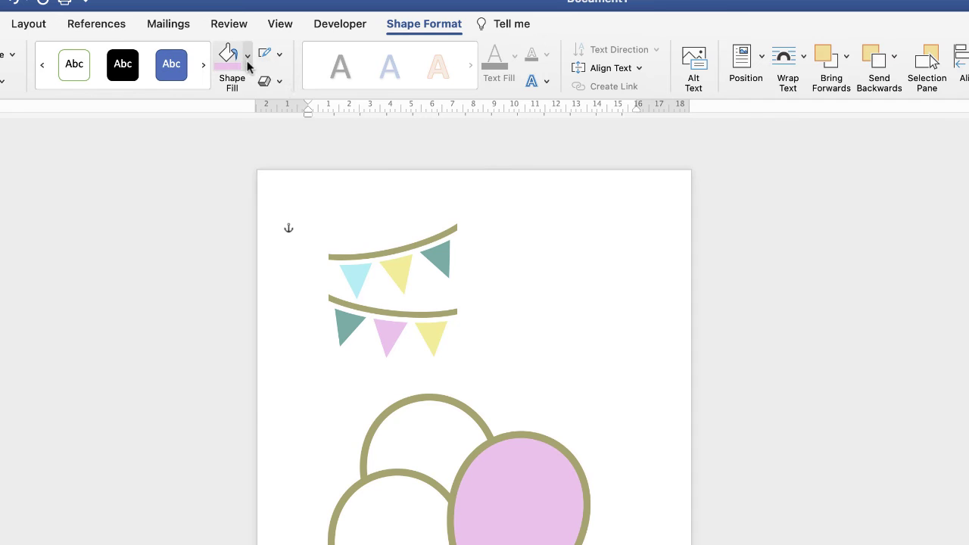
left_click(248, 67)
left_click(230, 62)
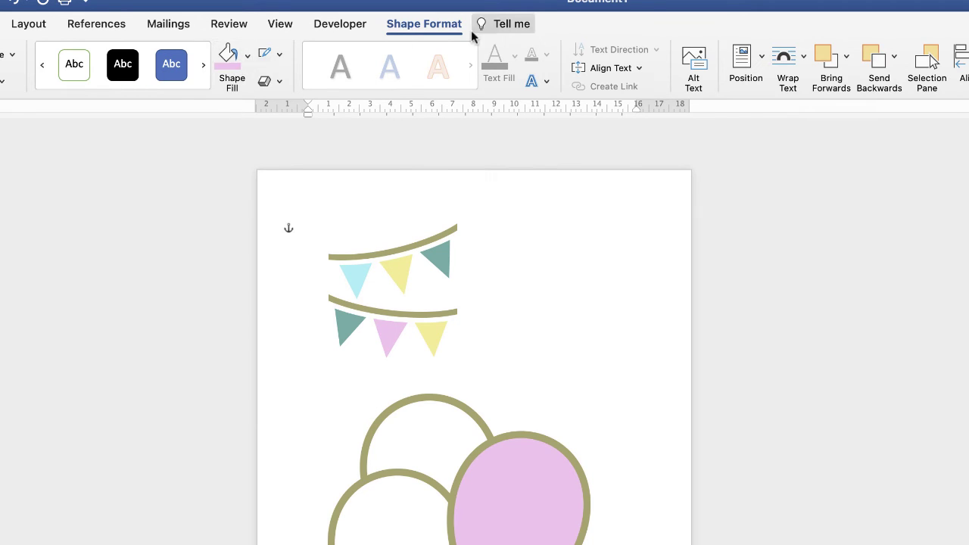
left_click(877, 64)
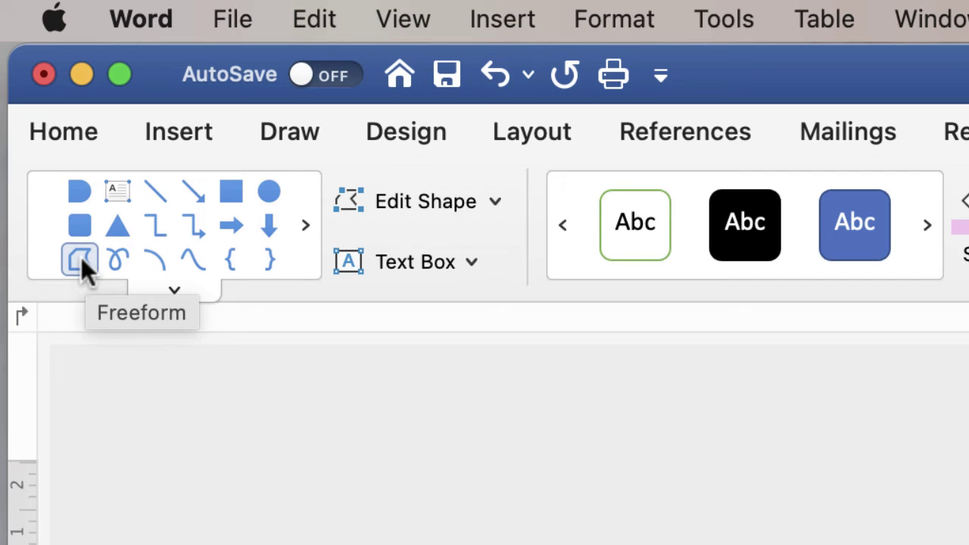
Start a Freeform trace along the top balloon's upper and left outline.
left_click(81, 257)
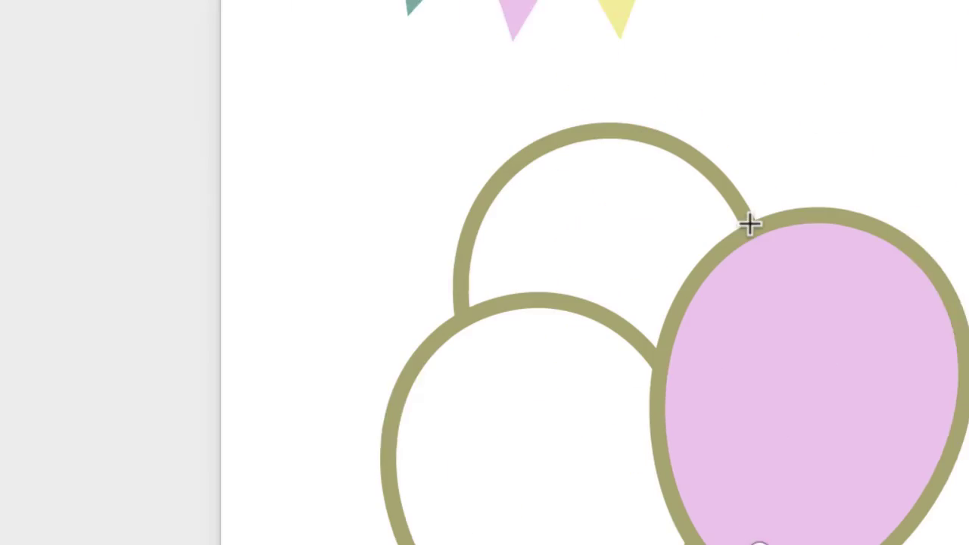
key("Escape")
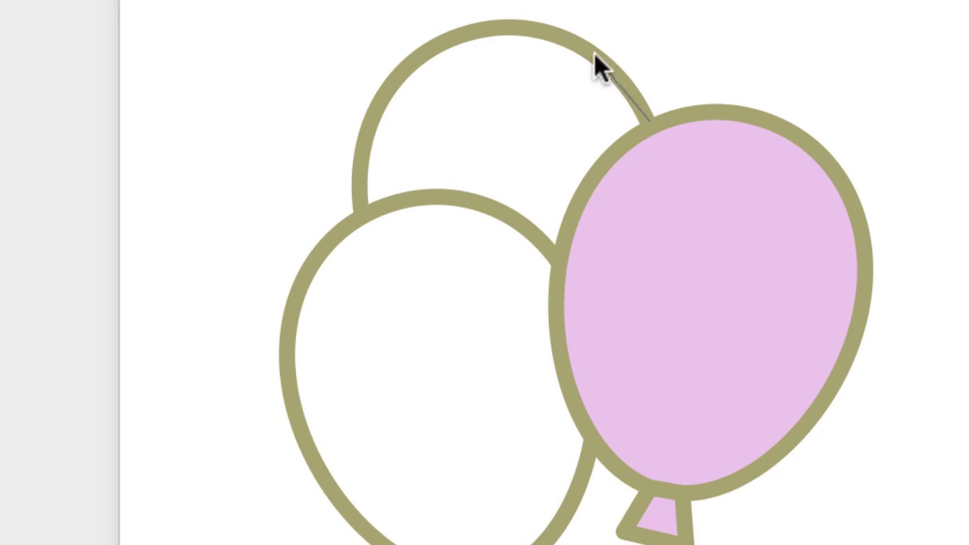
left_click(591, 50)
left_click(524, 26)
left_click(445, 35)
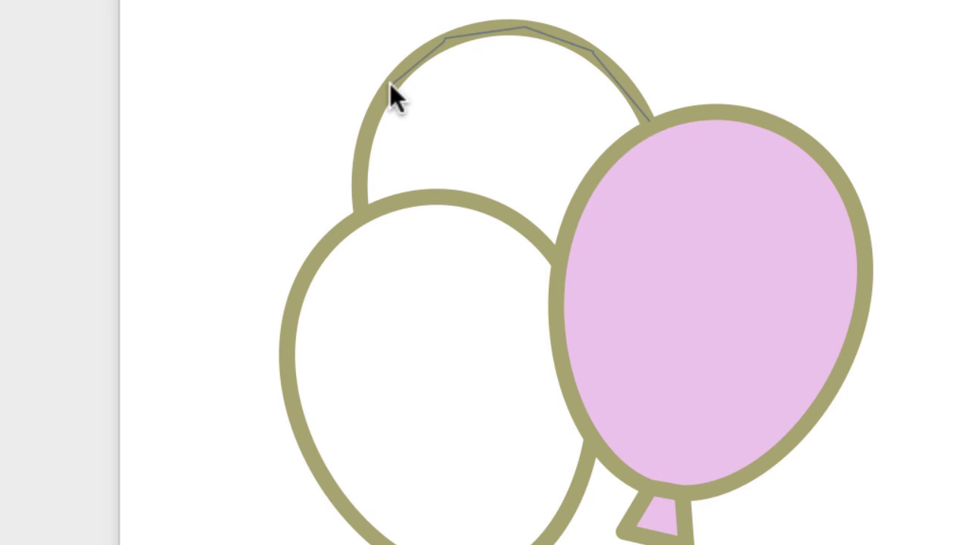
left_click(386, 87)
left_click(361, 152)
Finish the trace along the white and pink balloons' edges, closing it at the start.
left_click(364, 209)
left_click(454, 197)
left_click(493, 211)
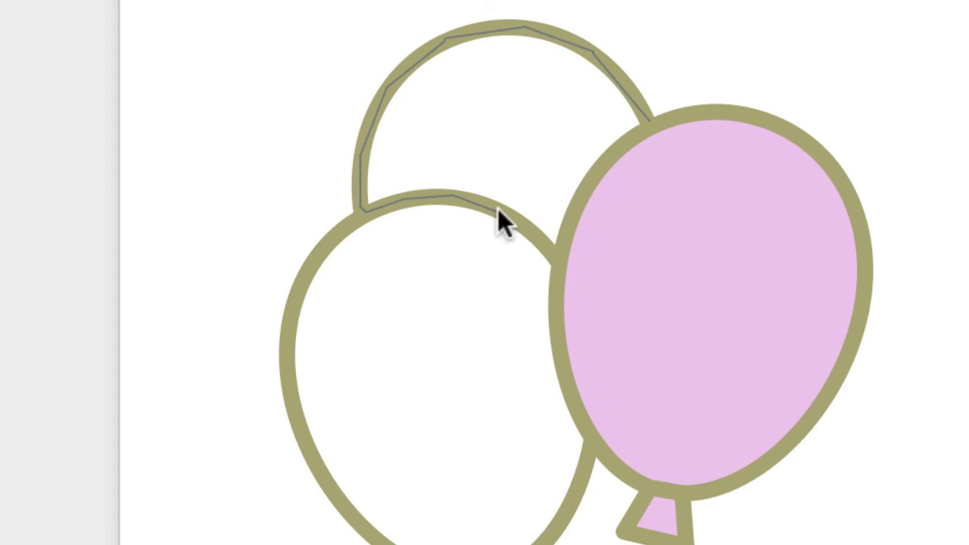
left_click(536, 235)
left_click(557, 258)
left_click(573, 210)
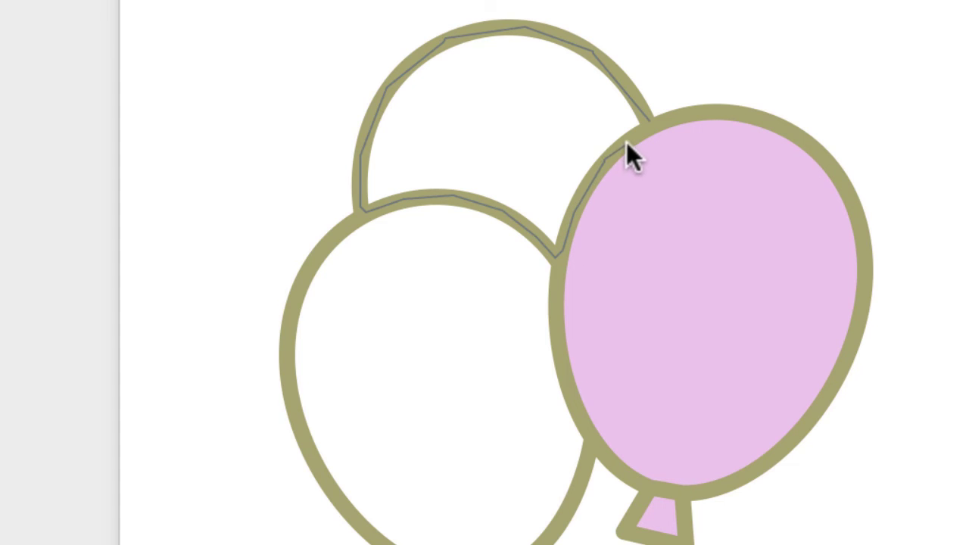
left_click(650, 121)
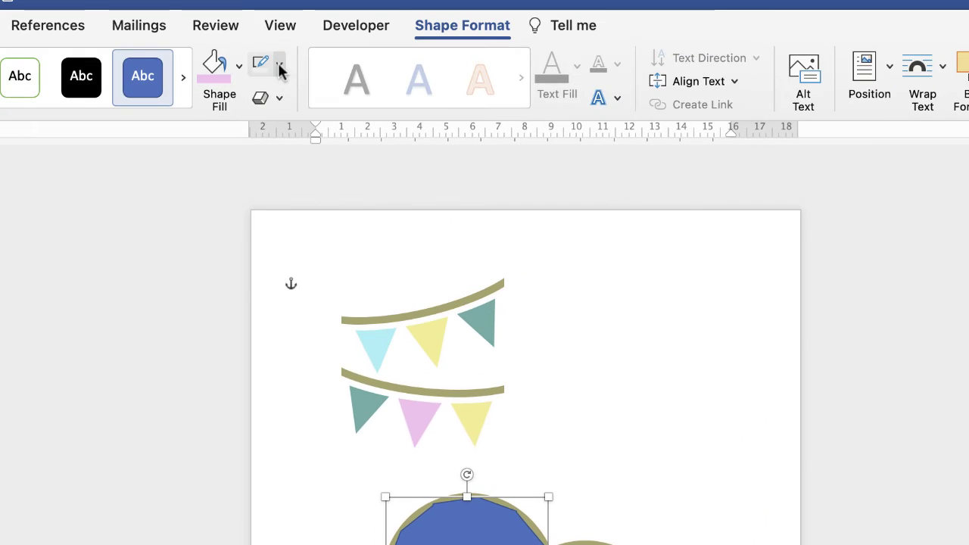
Give the traced top-balloon shape a teal fill and no outline, and send it backwards.
left_click(280, 71)
left_click(272, 99)
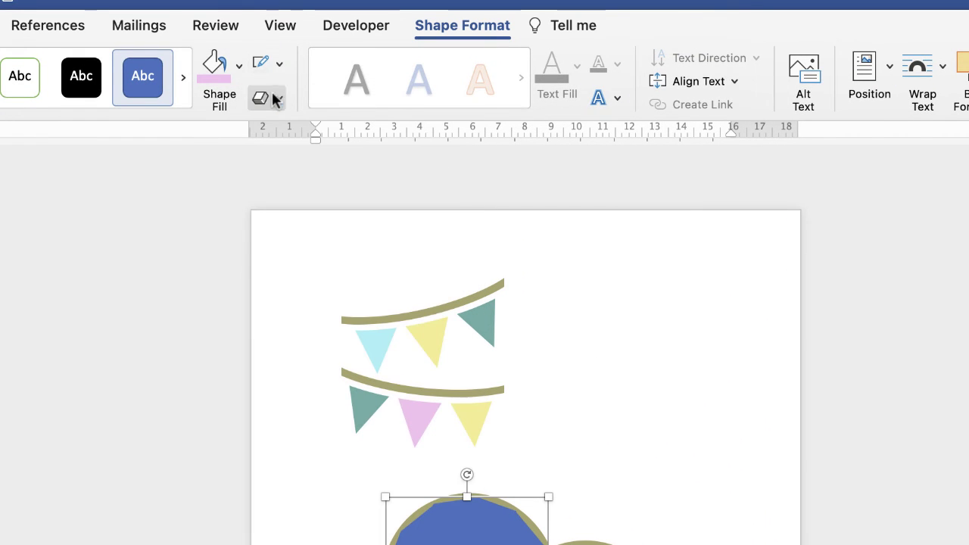
left_click(239, 69)
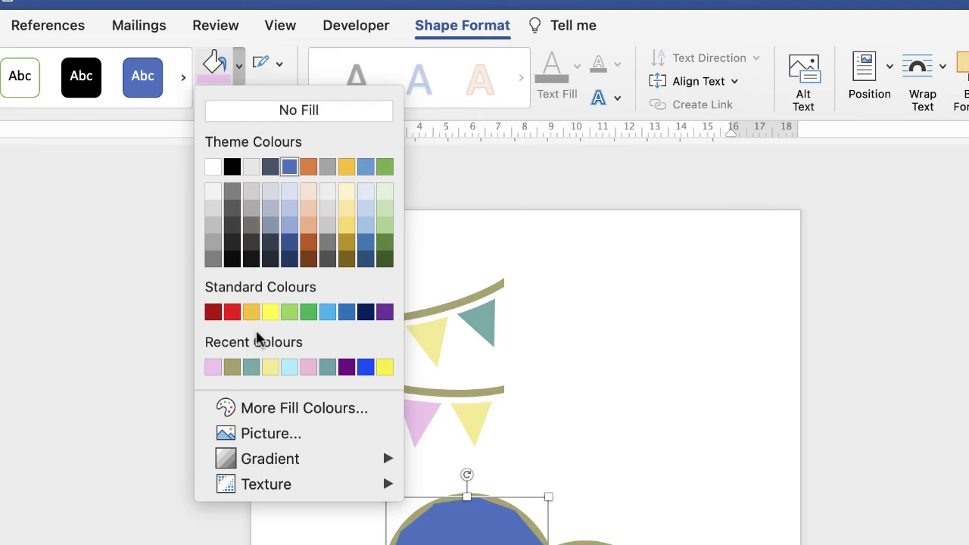
left_click(251, 368)
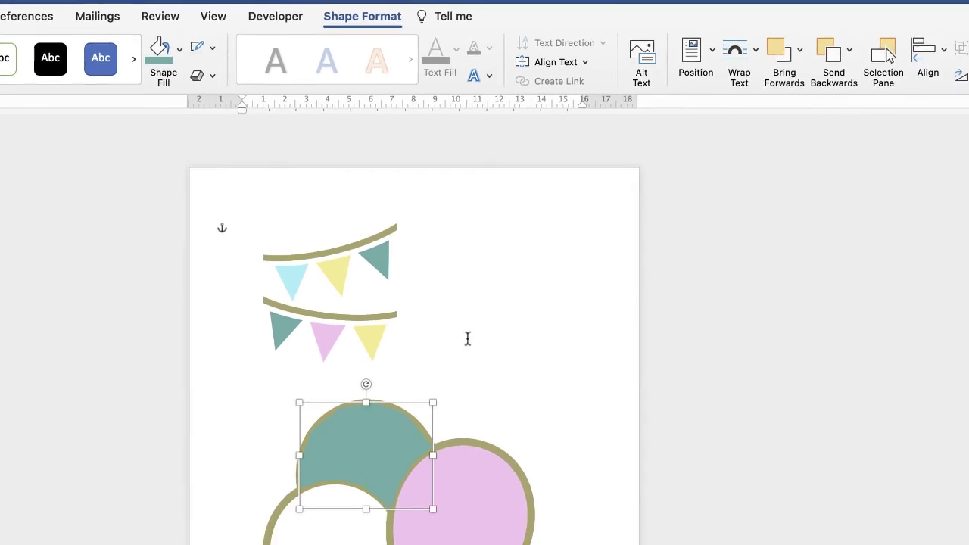
left_click(733, 50)
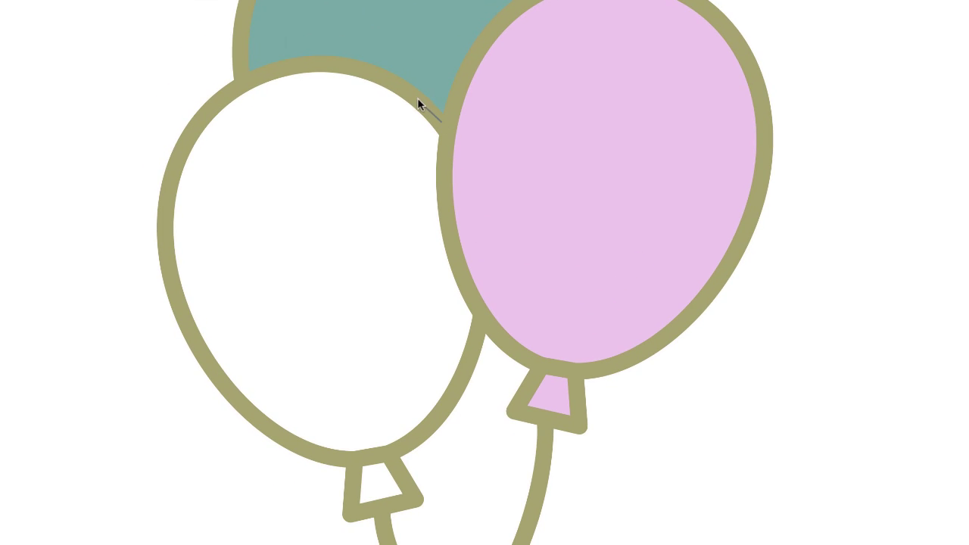
Close a freeform shape around the white left balloon and fill it yellow.
left_click_drag(311, 65, 168, 255)
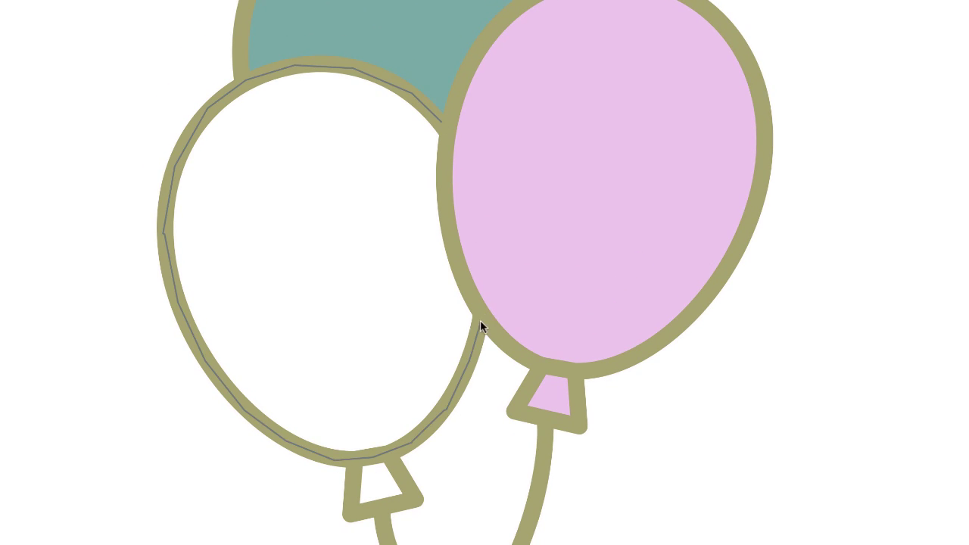
left_click(447, 126)
left_click(353, 518)
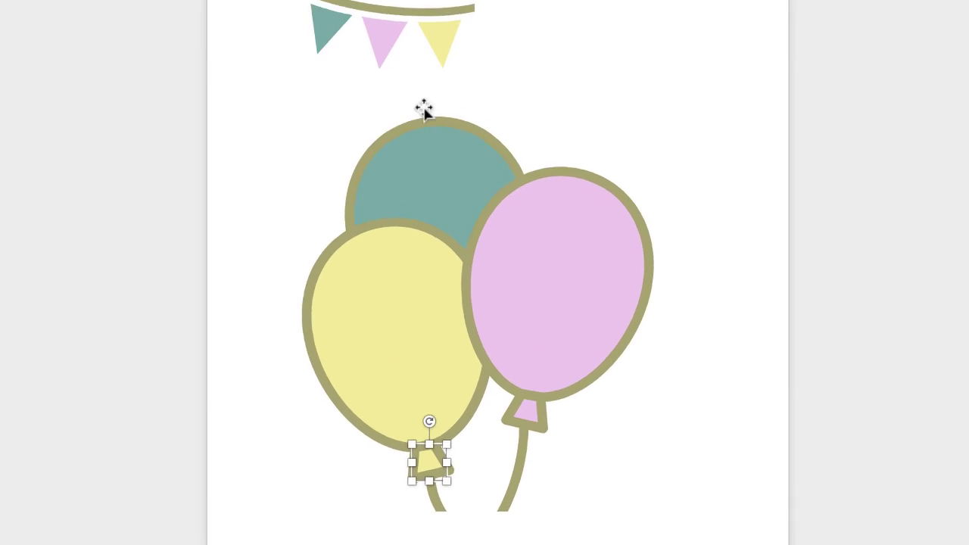
left_click(733, 445)
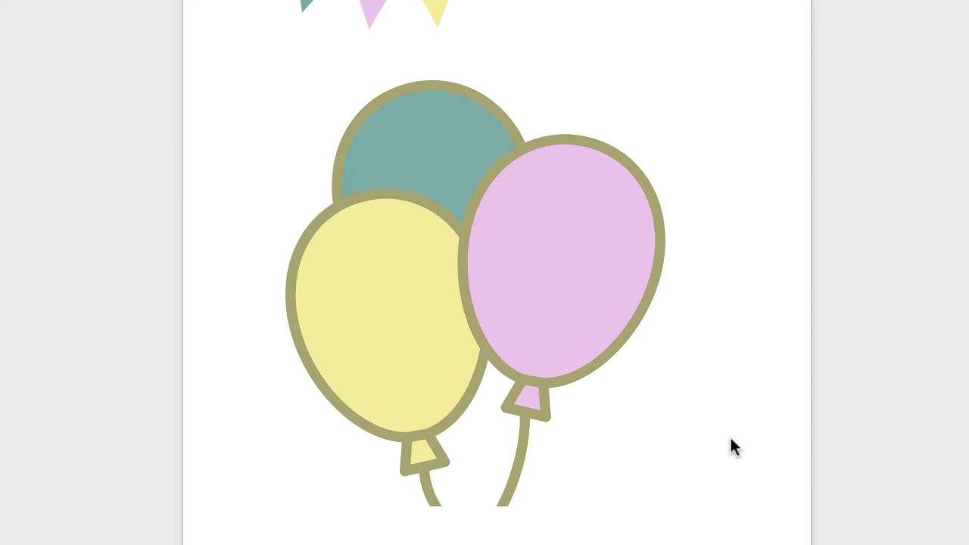
Keep the outlined balloon picture over the fills by undoing an accidental move.
left_click(467, 223)
left_click_drag(467, 224, 563, 134)
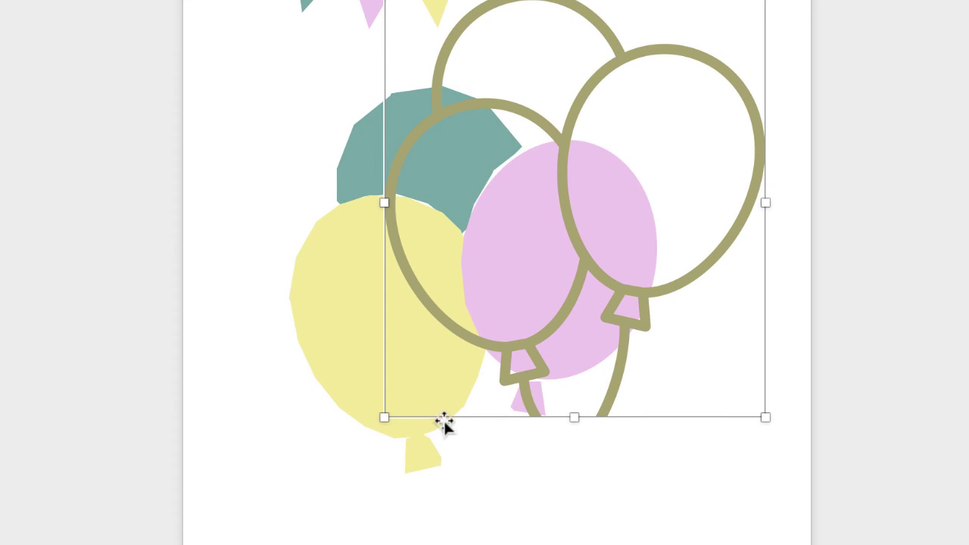
key("ctrl+z")
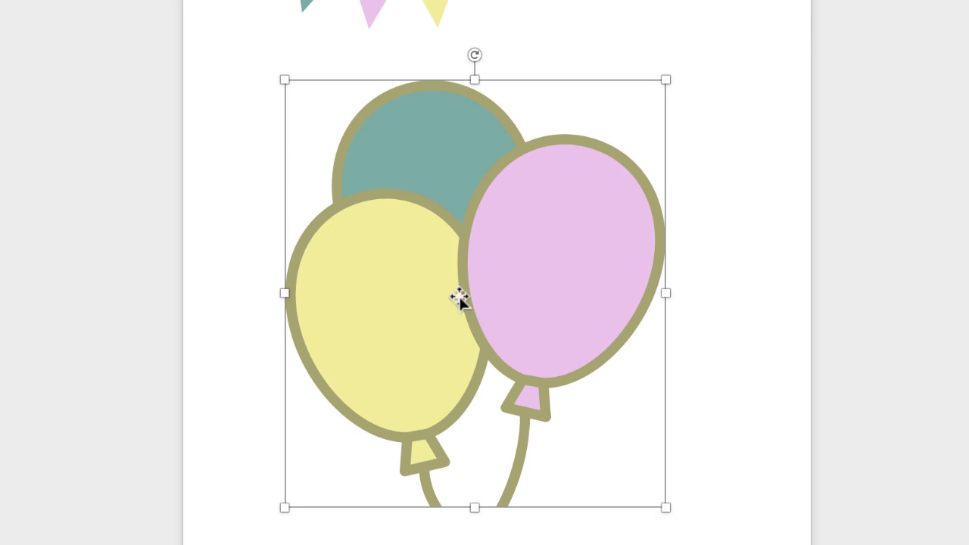
Select the teal, pink and yellow balloon fills together with both knots.
left_click(432, 141)
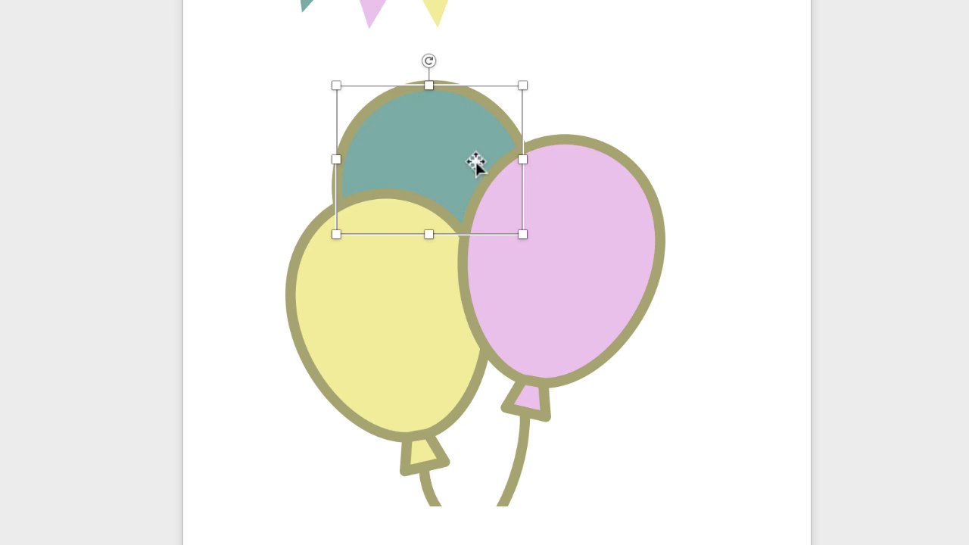
left_click(567, 235, "shift")
left_click(507, 386, "shift")
left_click(363, 347, "shift")
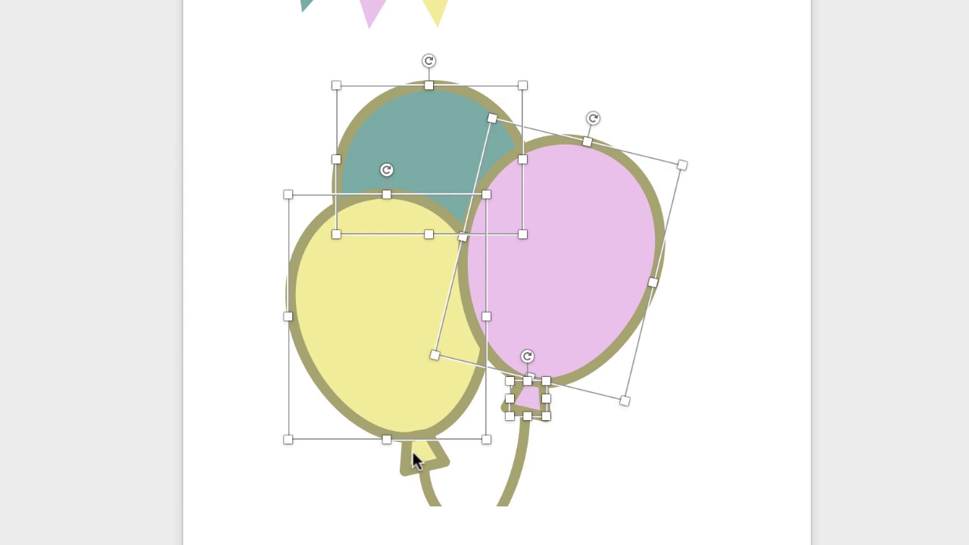
left_click(420, 455, "shift")
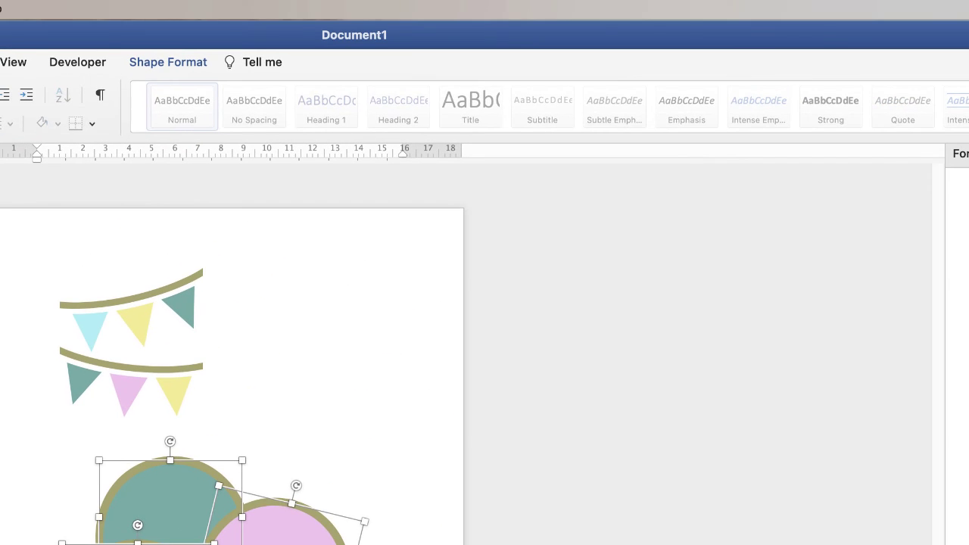
Group the selected fills and line the group up under the outlines.
left_click(195, 65)
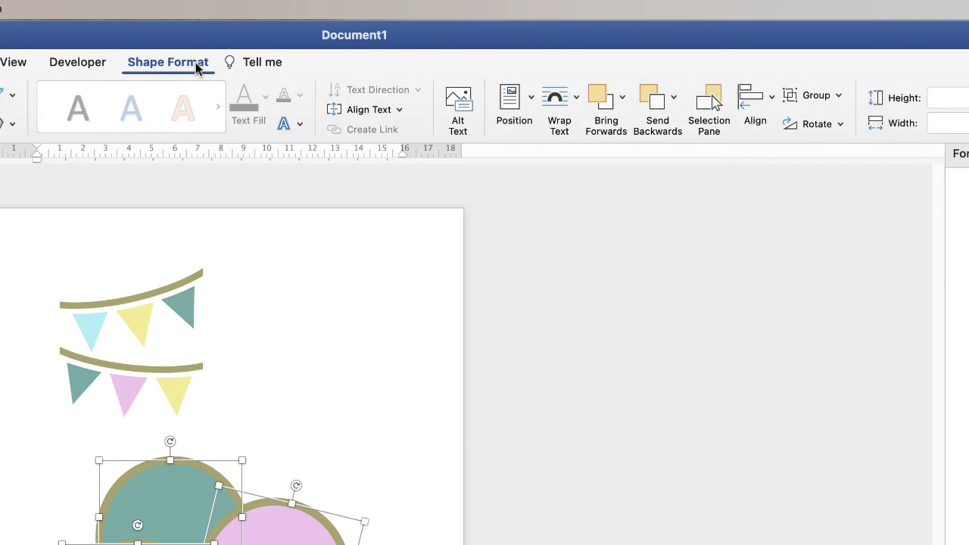
left_click(839, 97)
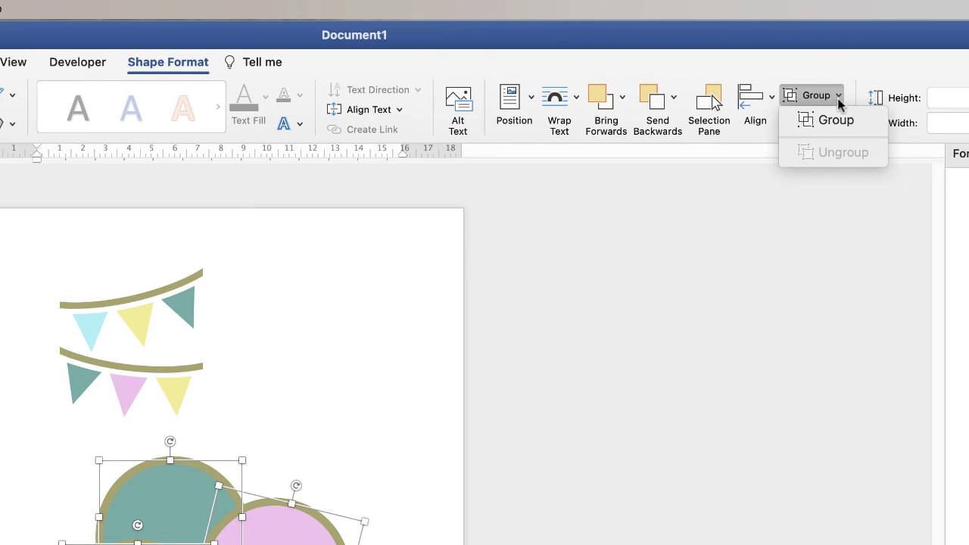
left_click(825, 120)
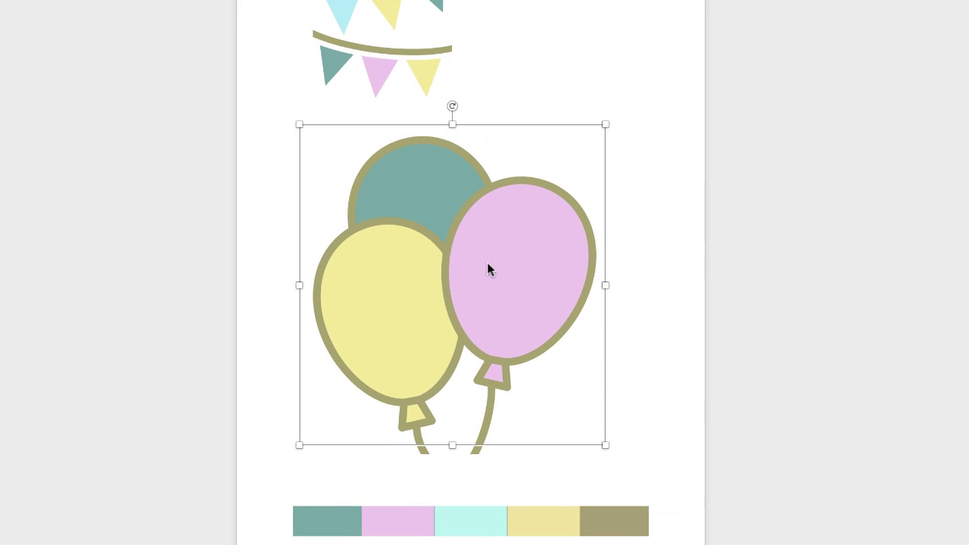
mouse_move(491, 266)
left_mouse_down()
mouse_move(606, 244)
mouse_move(456, 50)
mouse_move(500, 341)
mouse_move(468, 165)
mouse_move(497, 261)
left_mouse_up()
Group the balloon outlines with the coloured fills into one picture.
left_click(508, 182)
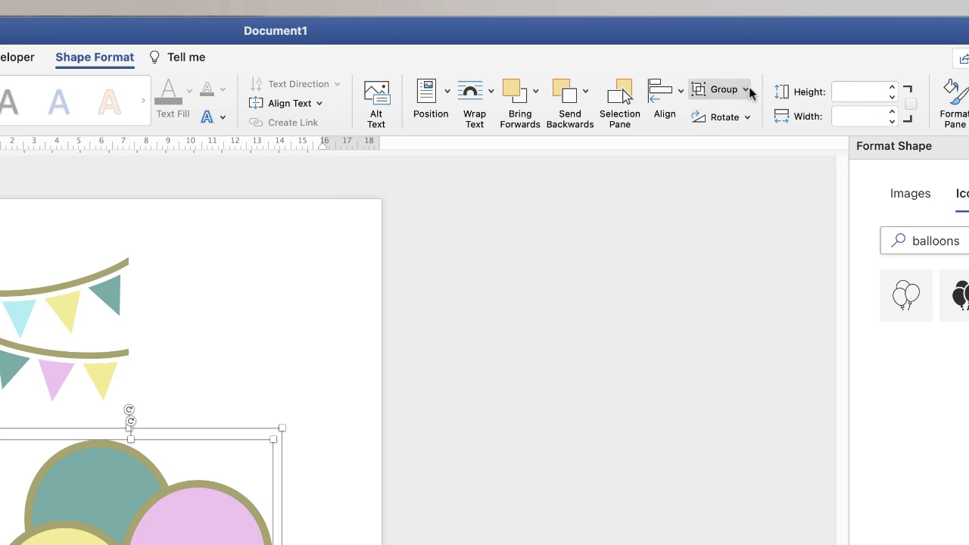
left_click(745, 91)
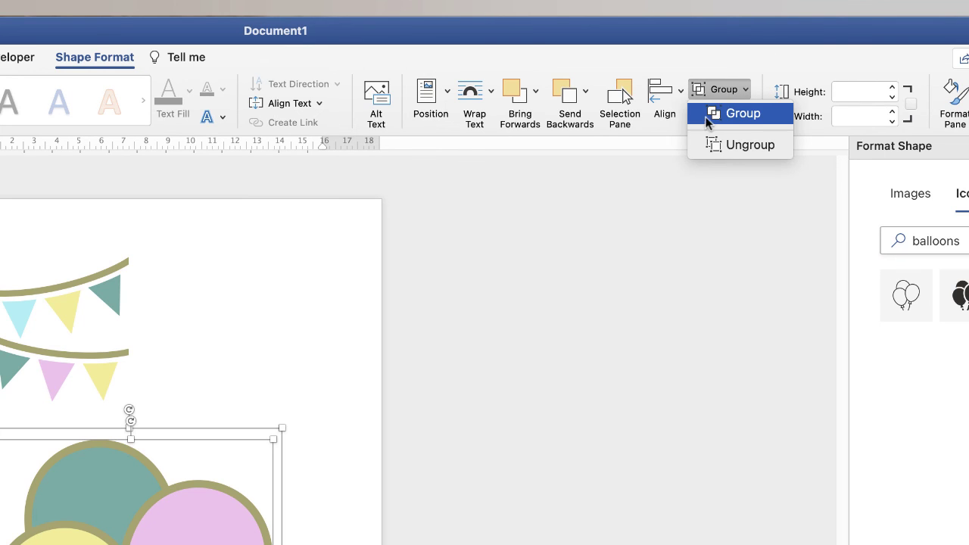
left_click(731, 113)
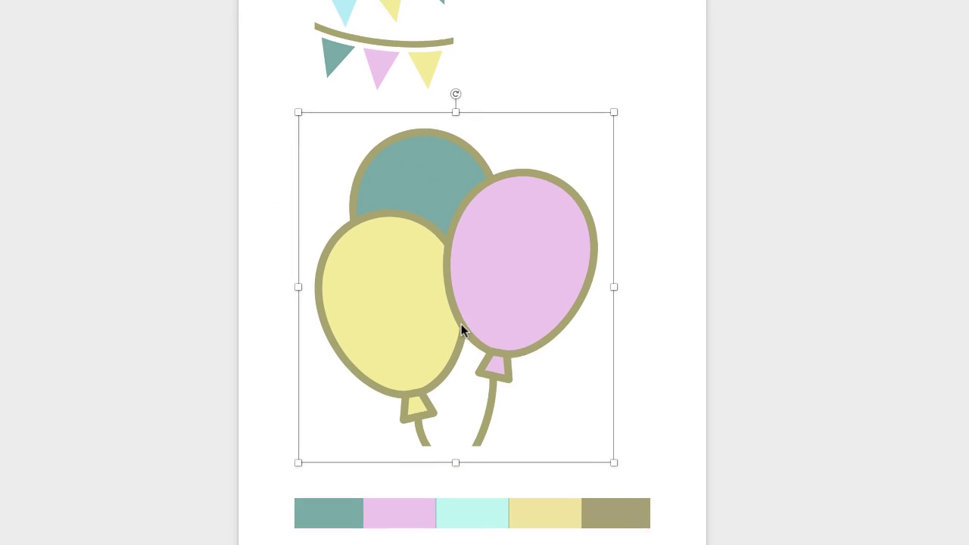
Shrink the balloon group and place it below the bunting, undoing an accidental duplicate.
left_click_drag(463, 325, 512, 330)
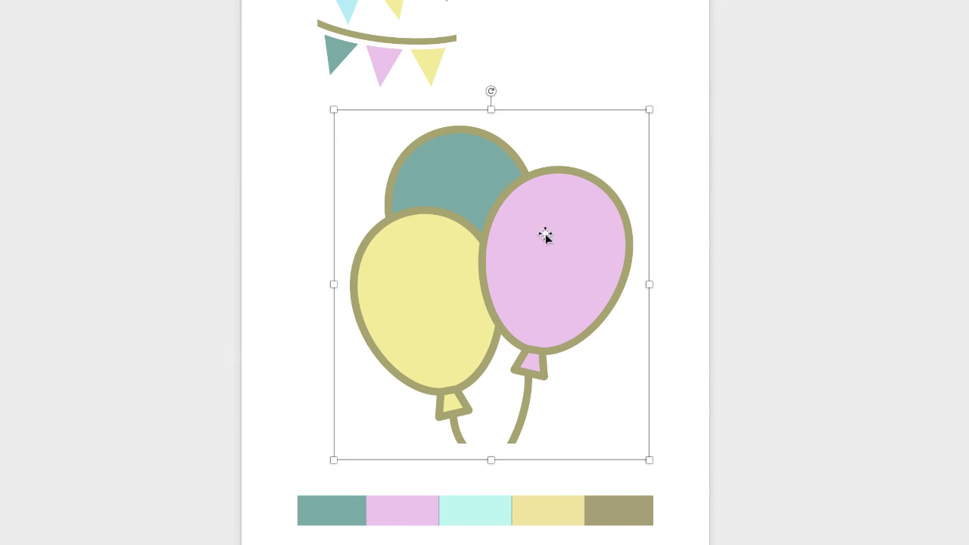
left_click_drag(645, 109, 584, 223)
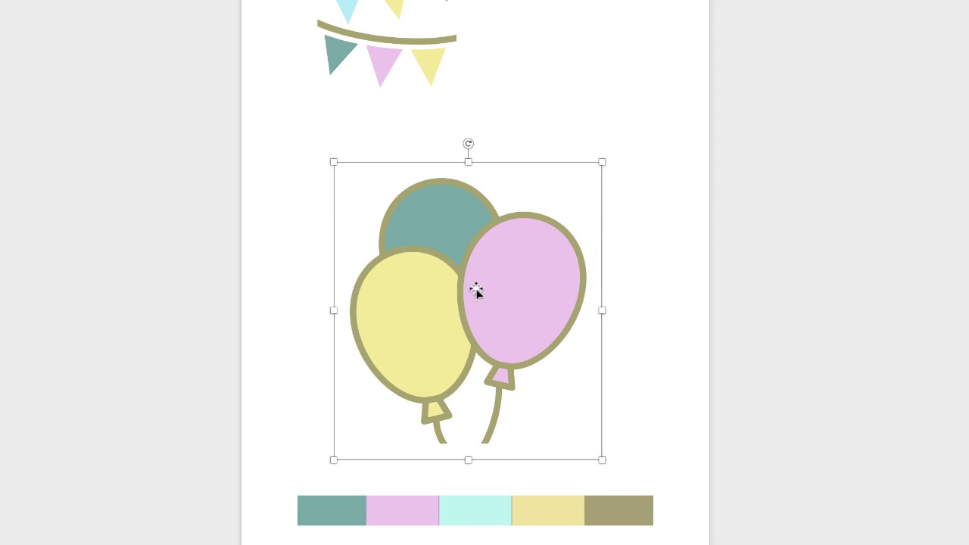
left_click_drag(459, 300, 572, 56)
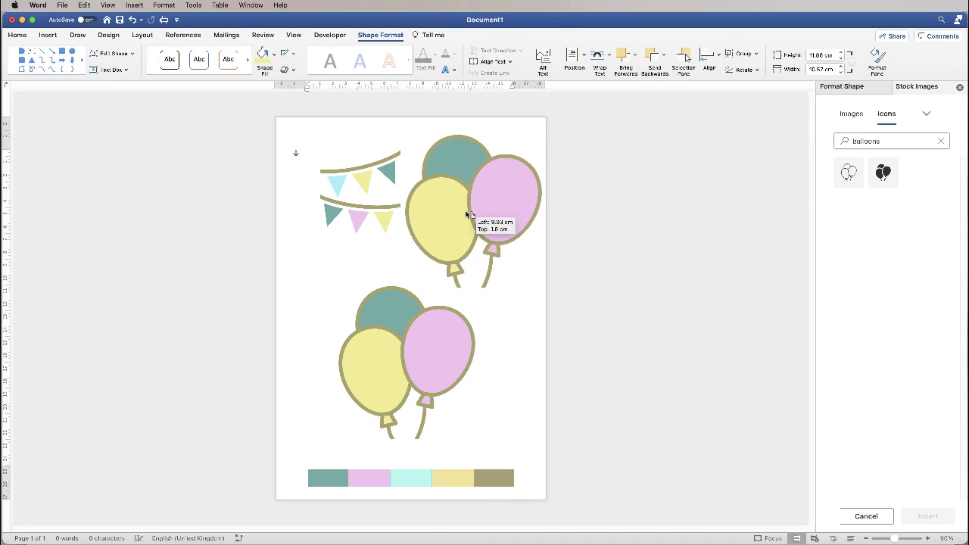
left_click_drag(468, 215, 463, 221)
key("super+z")
key("super+z")
key("super+z")
left_click(377, 192)
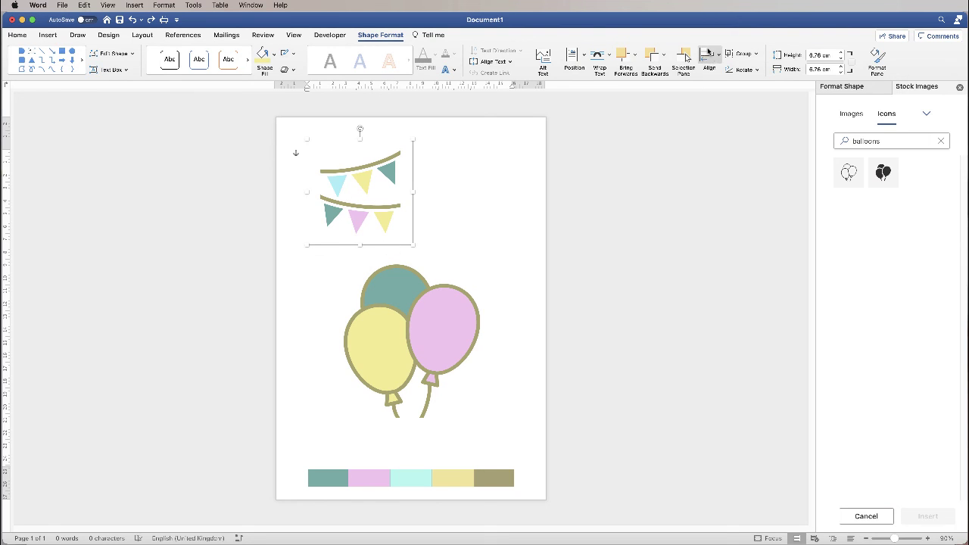
Centre the bunting and the balloon group horizontally on the page.
left_click(719, 59)
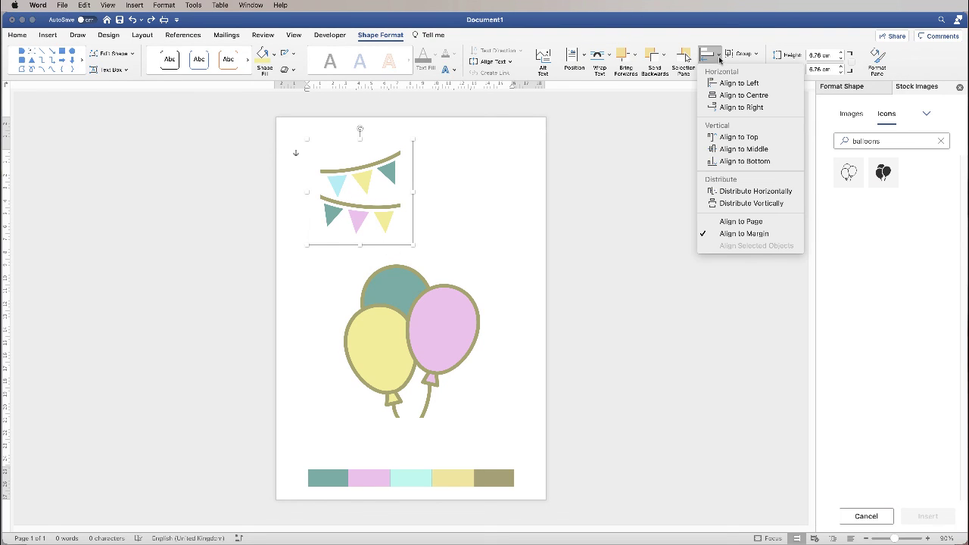
left_click(742, 96)
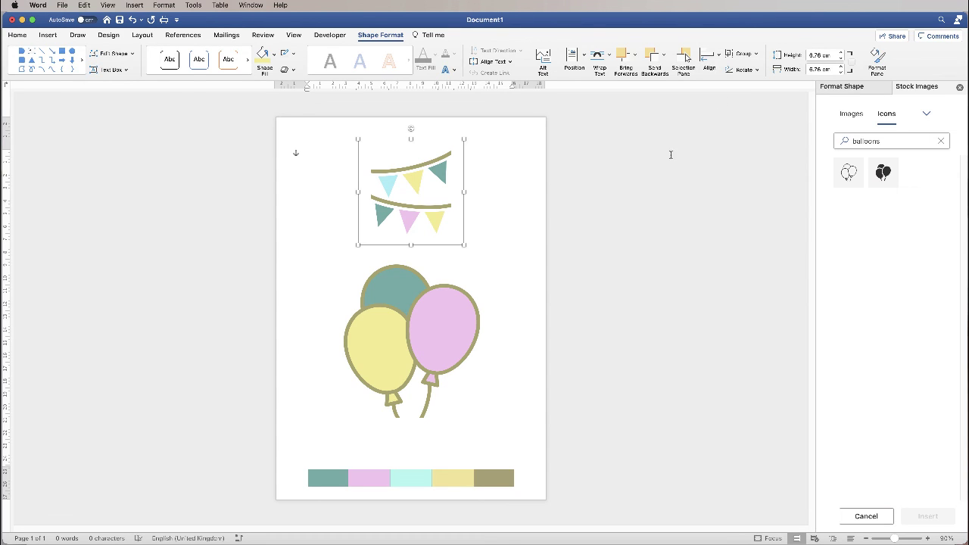
left_click(417, 333)
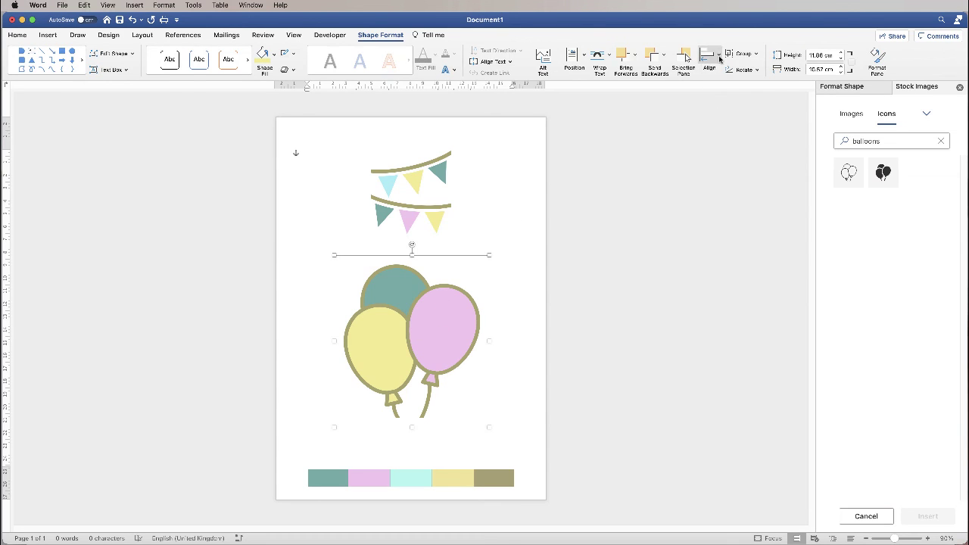
left_click(719, 59)
left_click(741, 95)
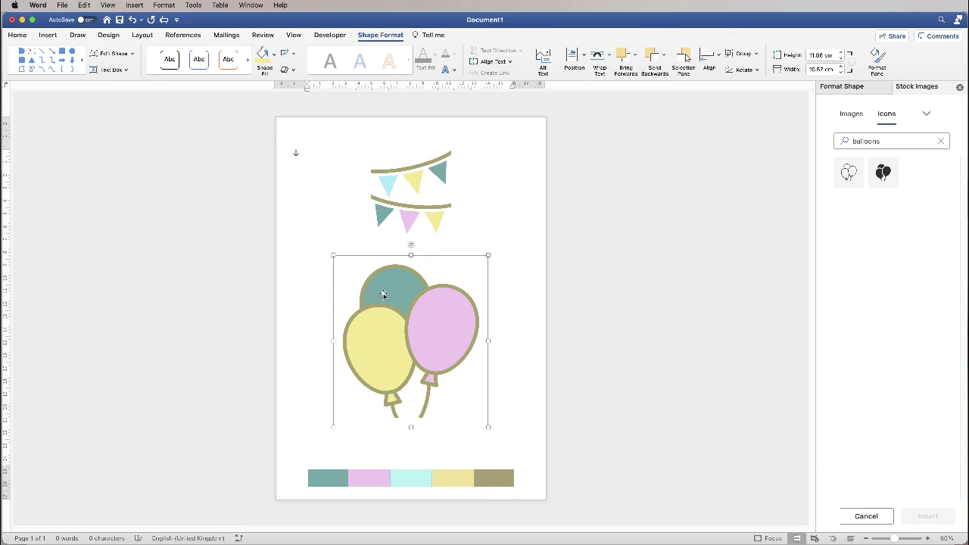
Enlarge the bunting to about 12.36 cm and nudge it and the balloons into place.
left_click(402, 209)
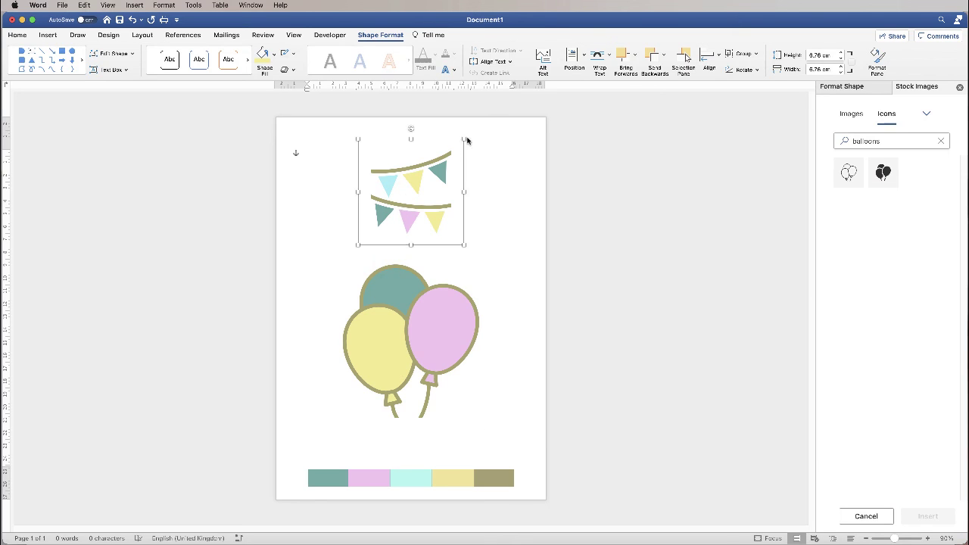
left_click_drag(465, 139, 530, 99)
left_click_drag(446, 185, 404, 222)
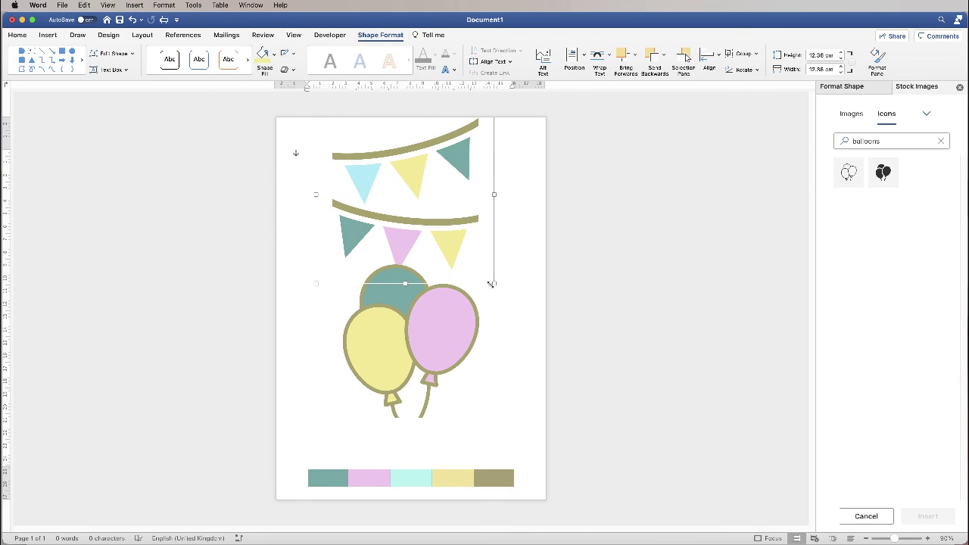
left_click_drag(424, 371, 425, 399)
left_click_drag(421, 230, 430, 240)
Re-centre the enlarged bunting and the balloons horizontally on the page.
left_click(709, 59)
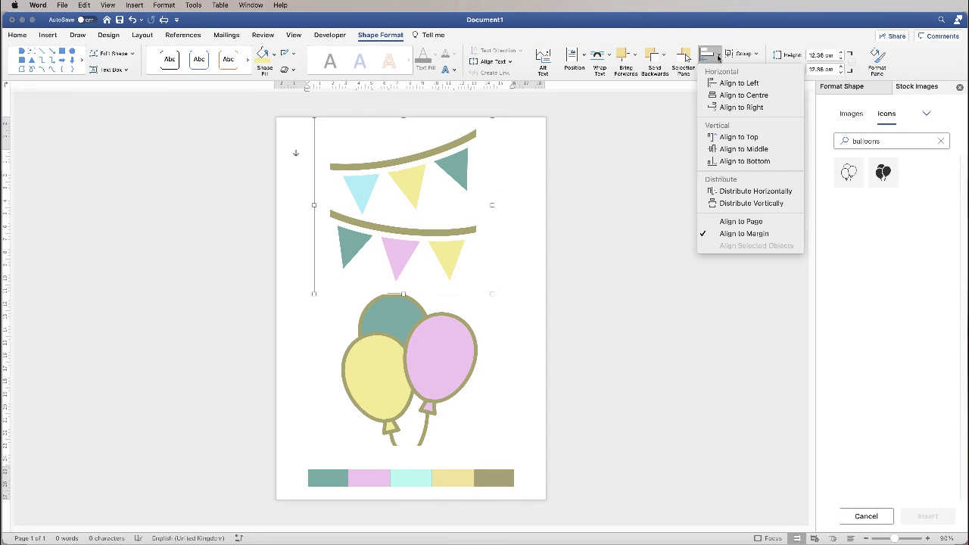
left_click(730, 95)
left_click(437, 361)
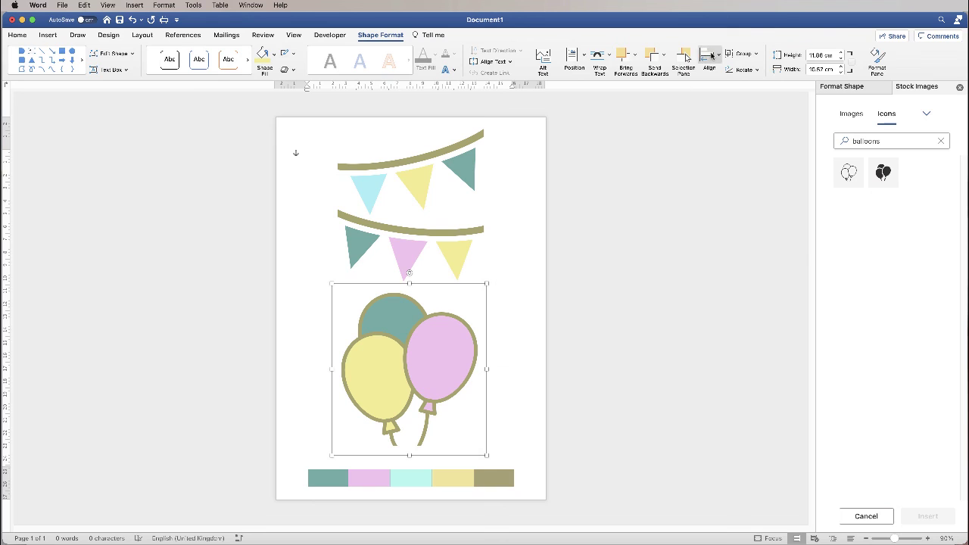
left_click(710, 56)
left_click(724, 95)
left_click(577, 327)
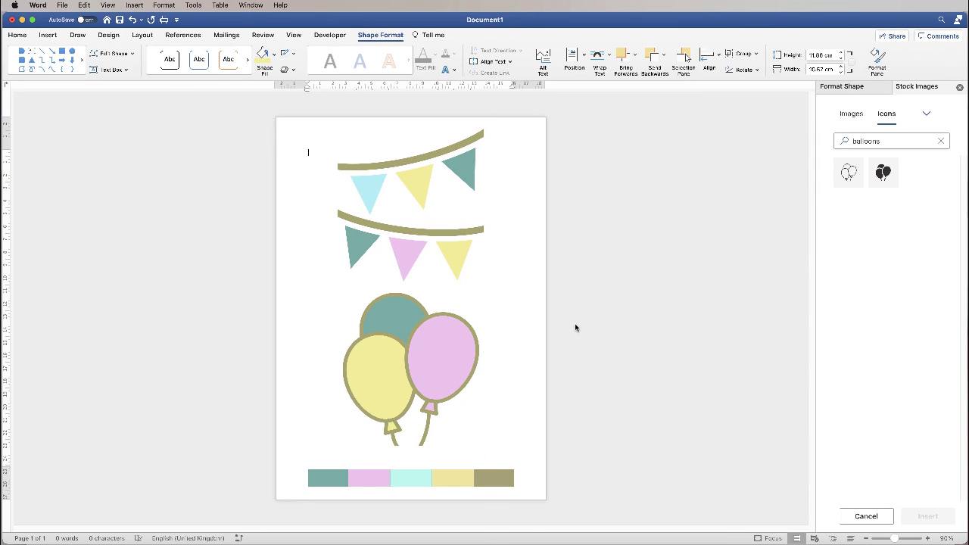